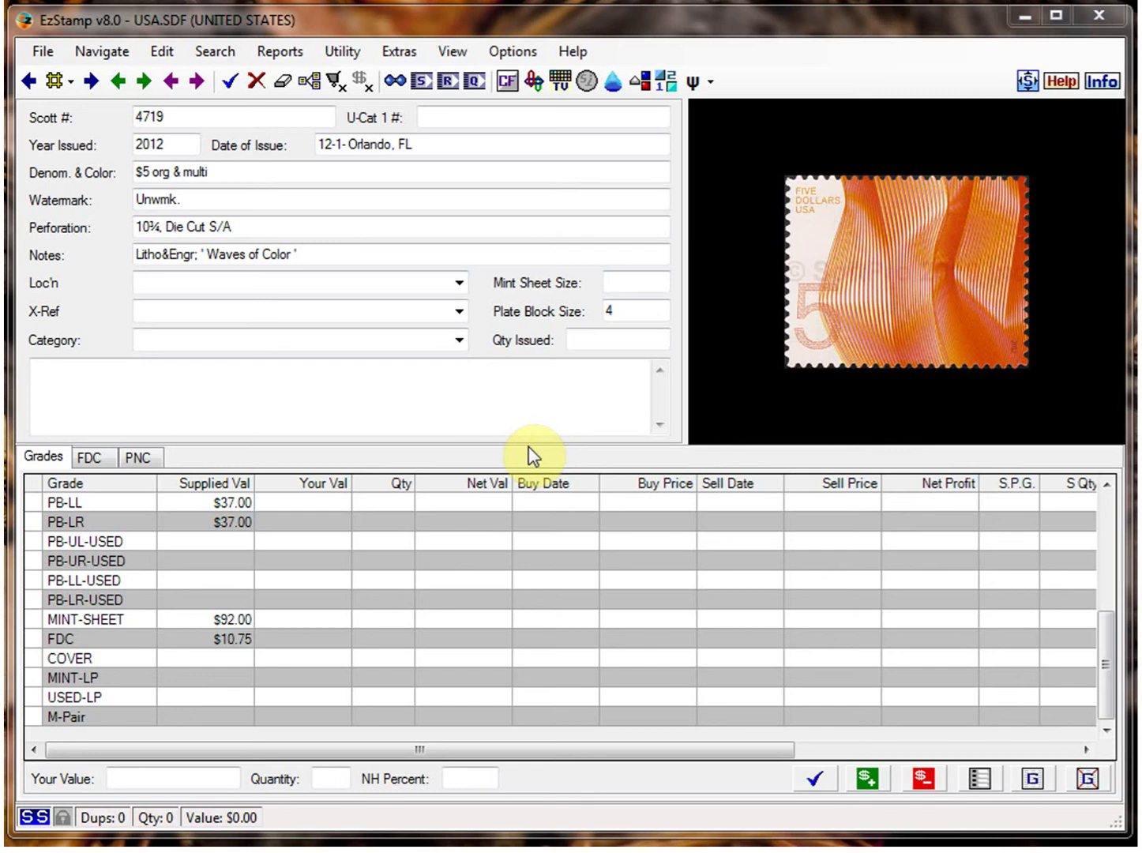
# Generate the Line Item Report for all stamps (15 items, $934.08), review it, then close it.
pyautogui.click(289, 53)
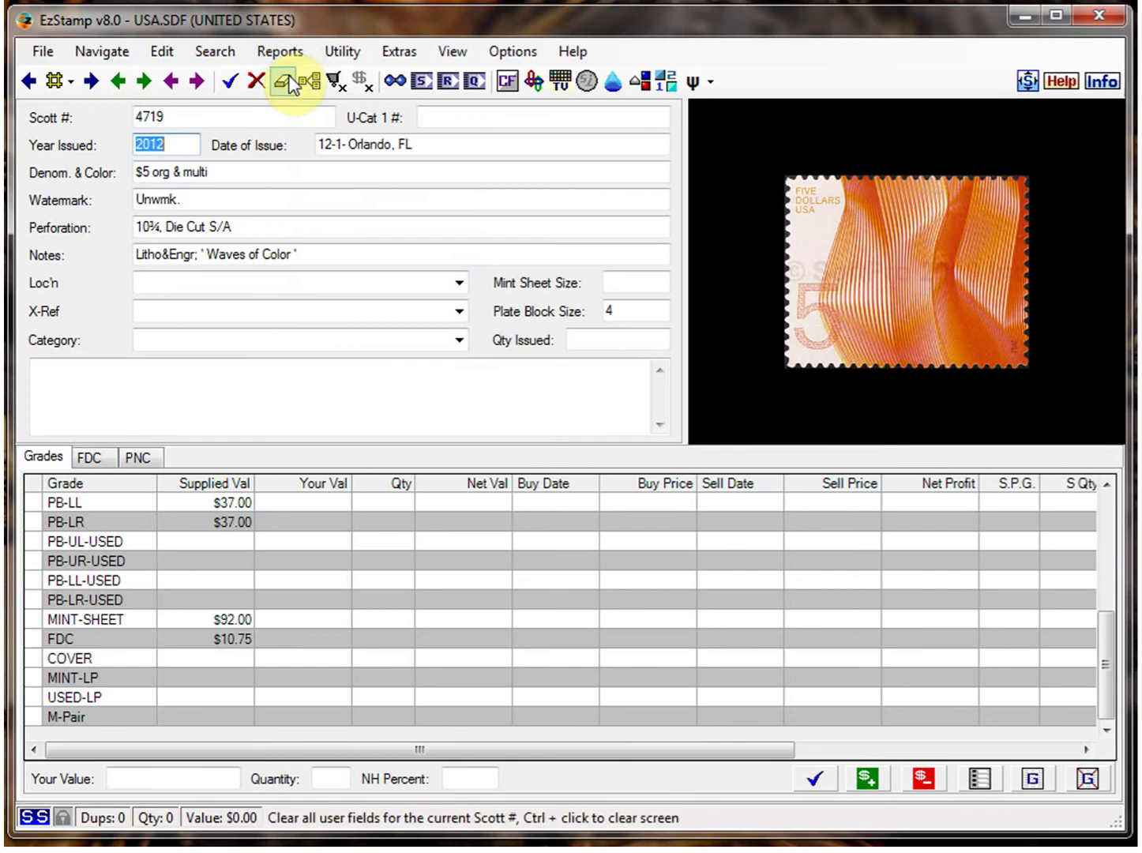
pyautogui.click(287, 47)
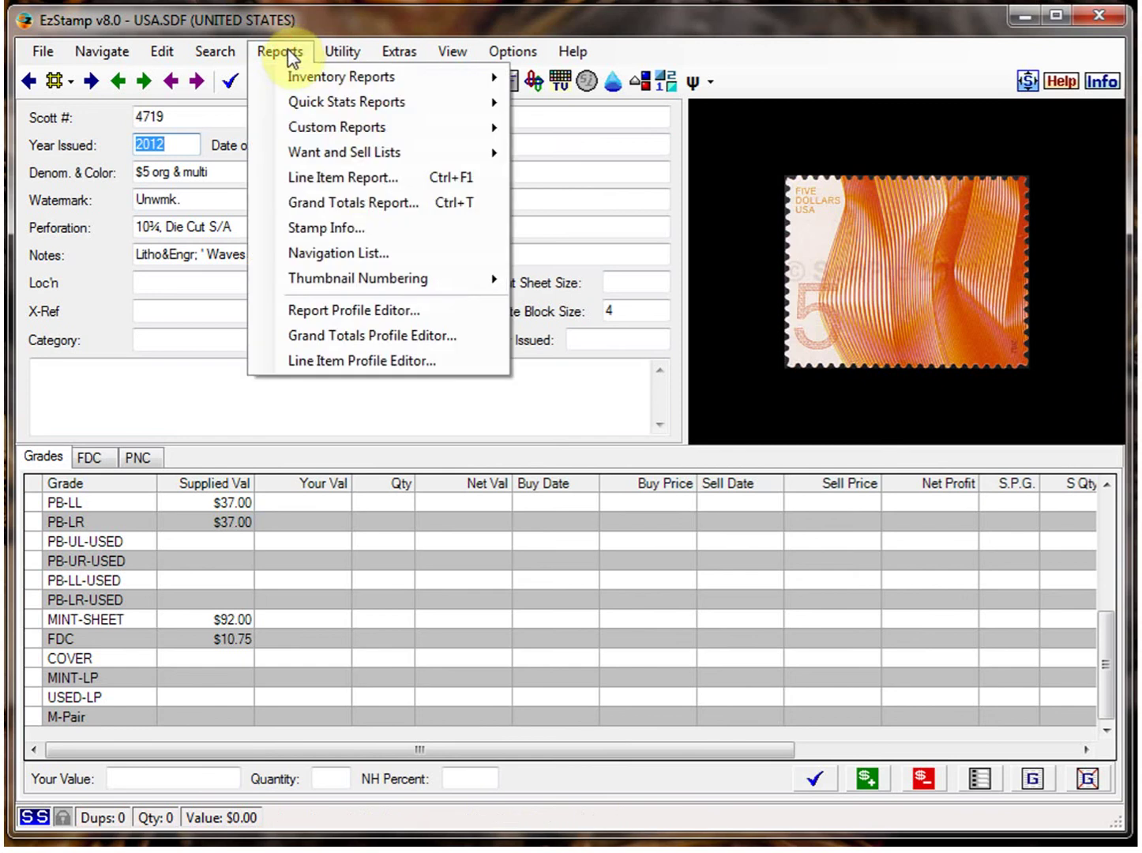
pyautogui.click(357, 177)
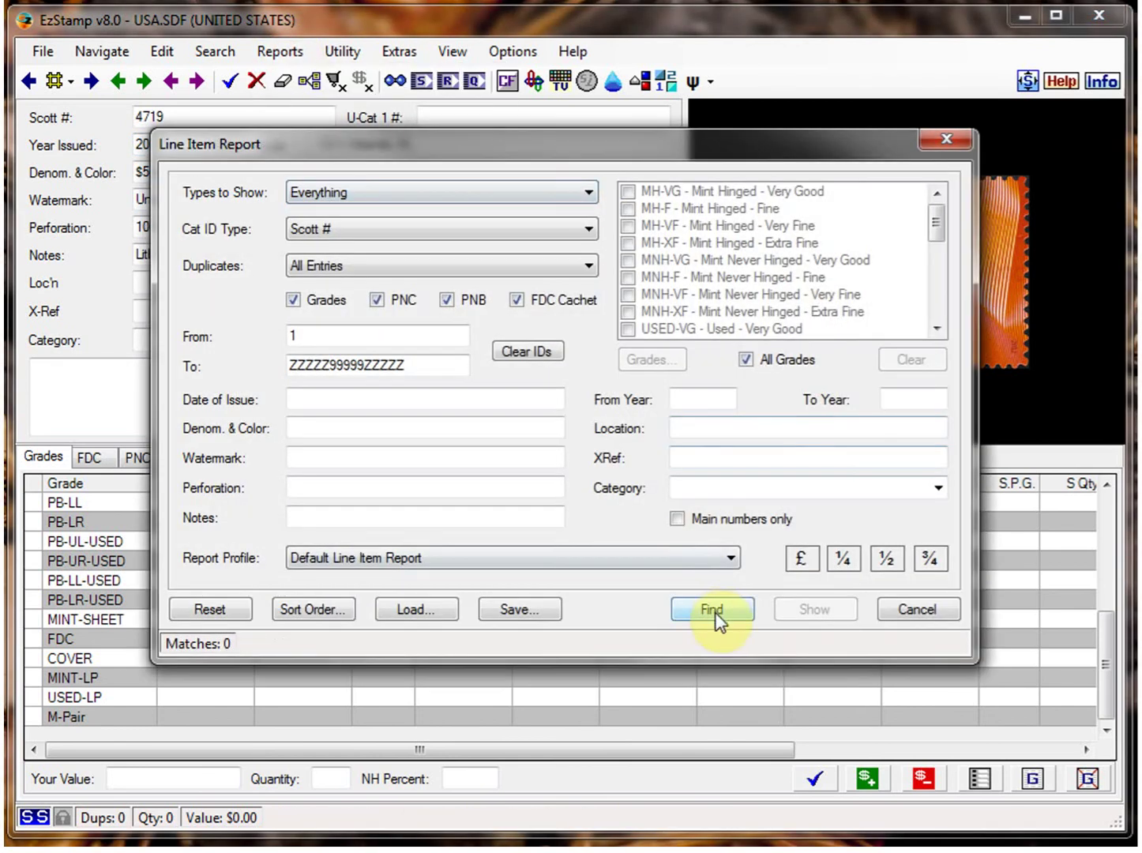
pyautogui.click(720, 616)
pyautogui.click(815, 613)
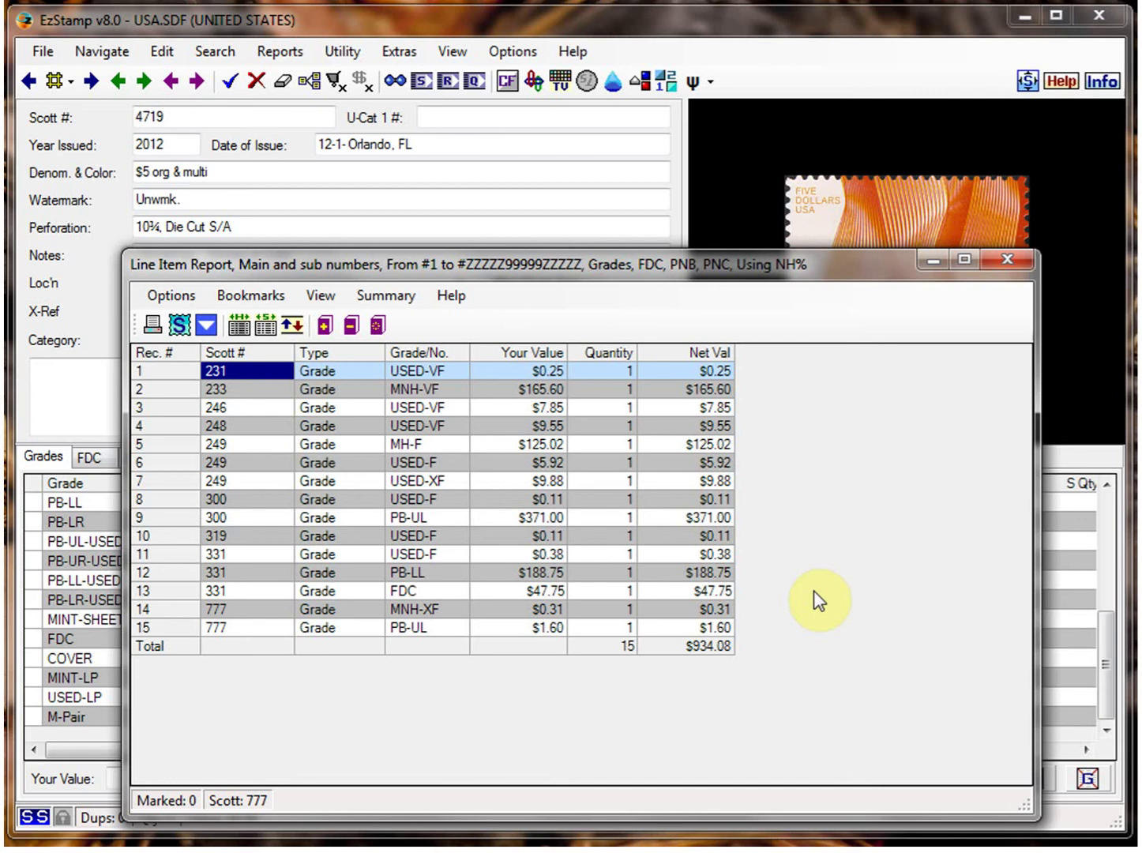
pyautogui.click(1008, 259)
# Find and show the default Quick Stats 2 spreadsheet (9 stamps, $934.08), then close it.
pyautogui.click(286, 50)
pyautogui.moveTo(324, 102)
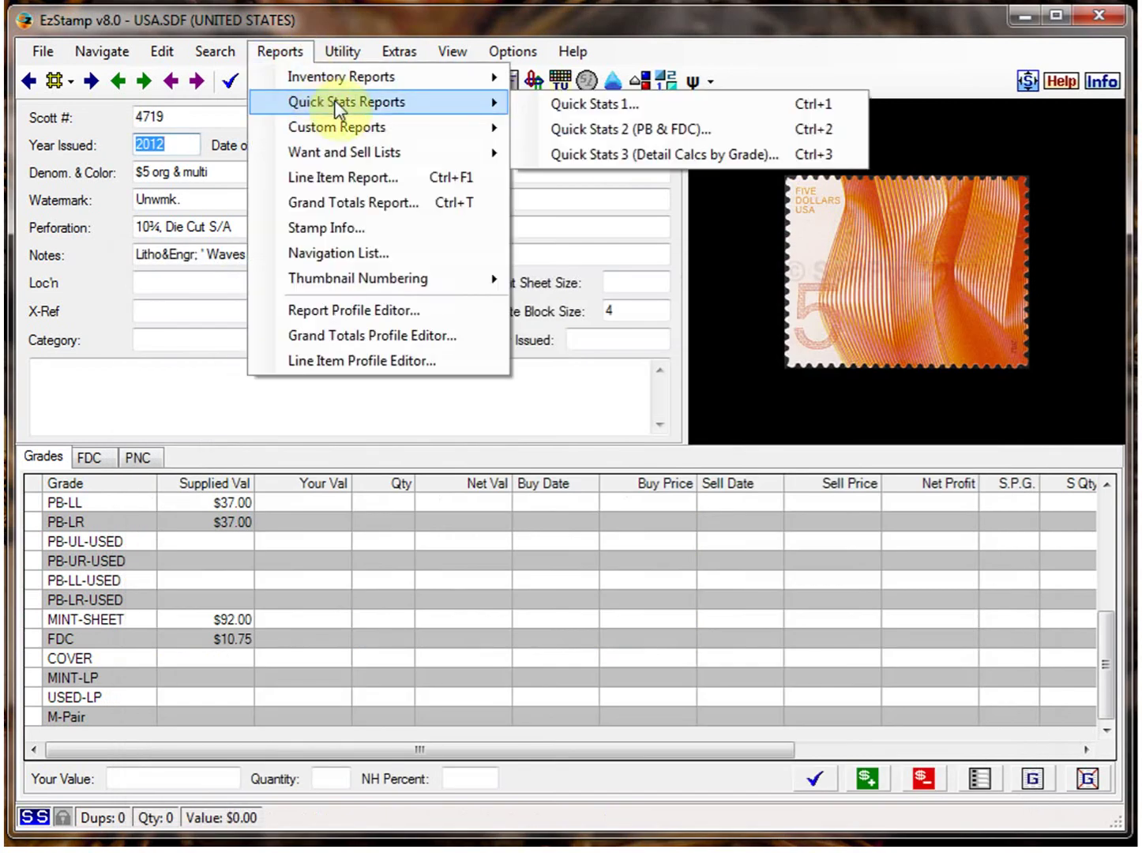
pyautogui.click(587, 124)
pyautogui.click(662, 538)
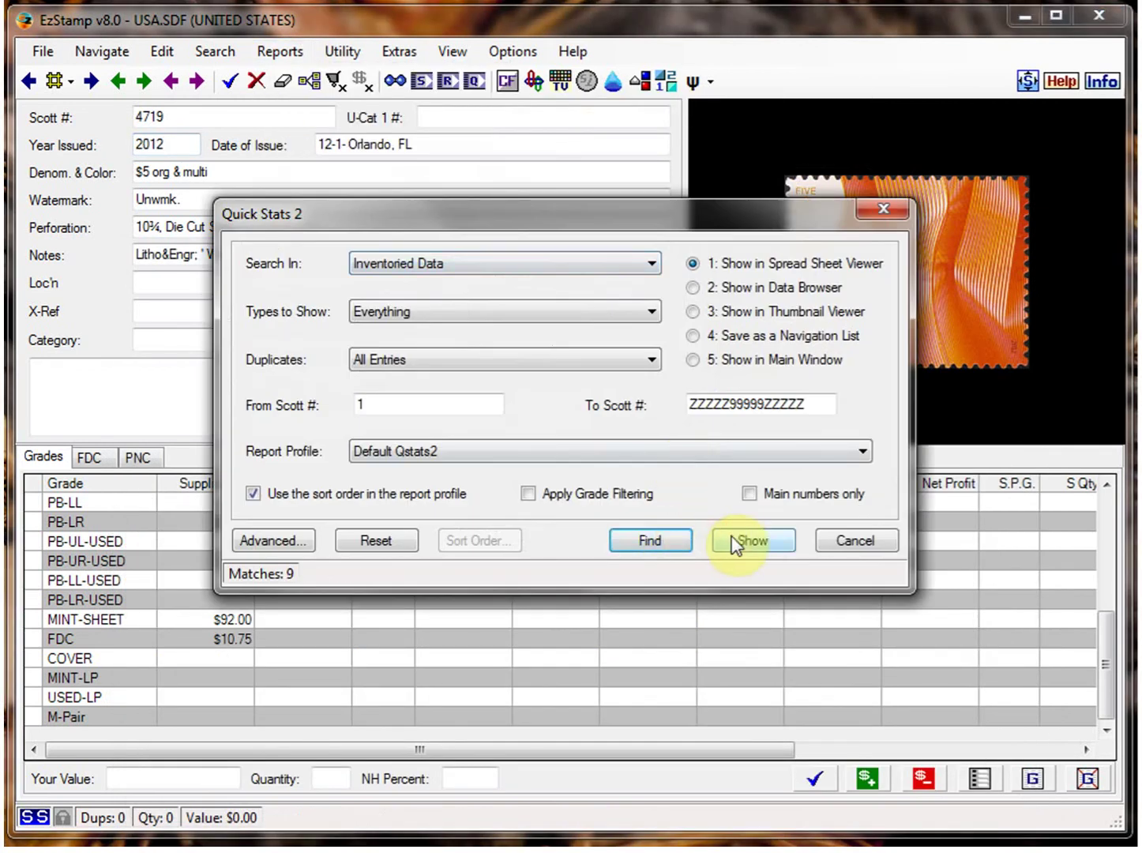
pyautogui.click(749, 542)
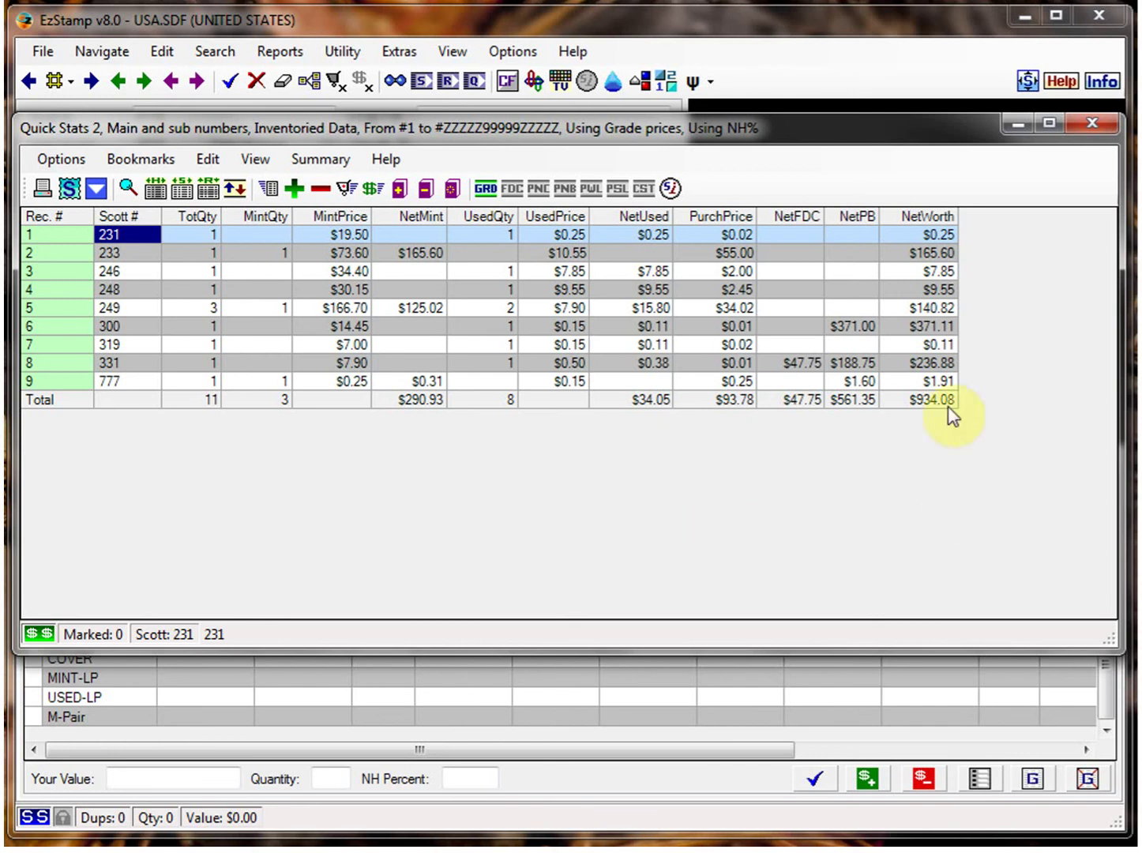
pyautogui.click(1094, 124)
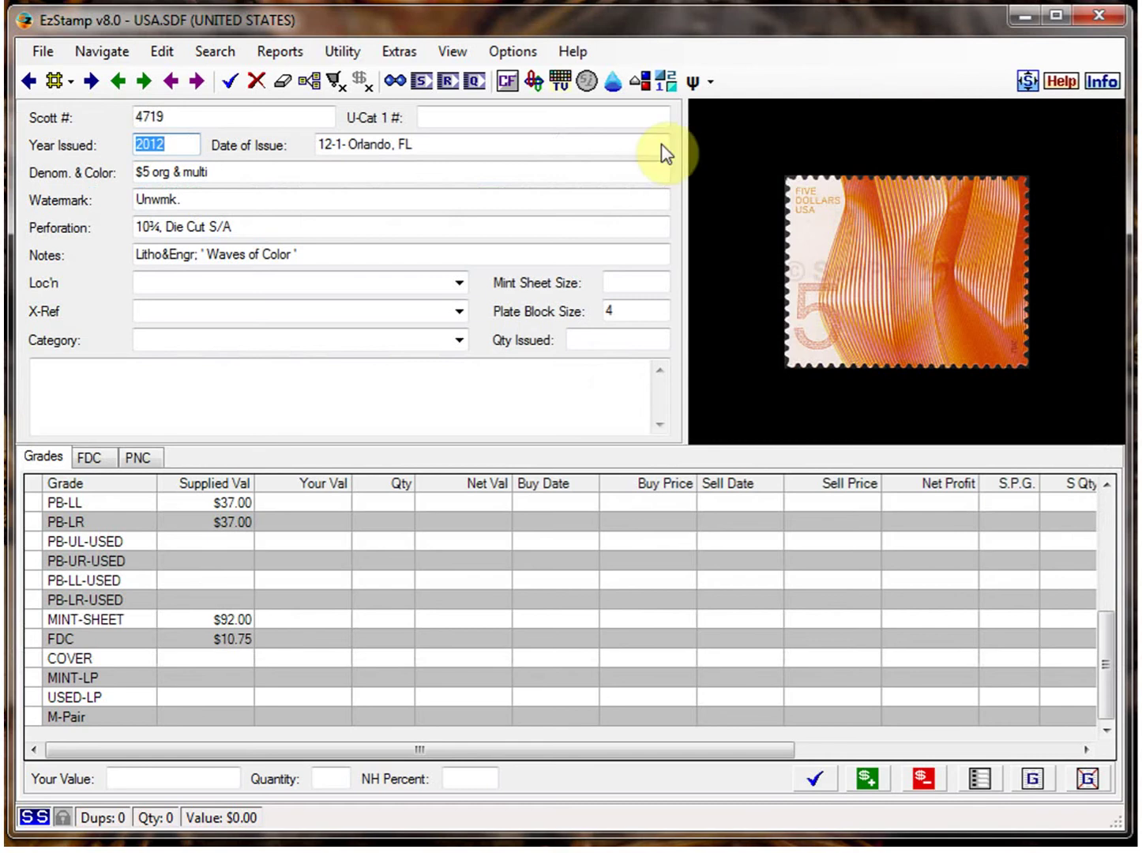
# Open the Report Profile Editor and load the supplied Default Qstats2 profile.
pyautogui.click(279, 53)
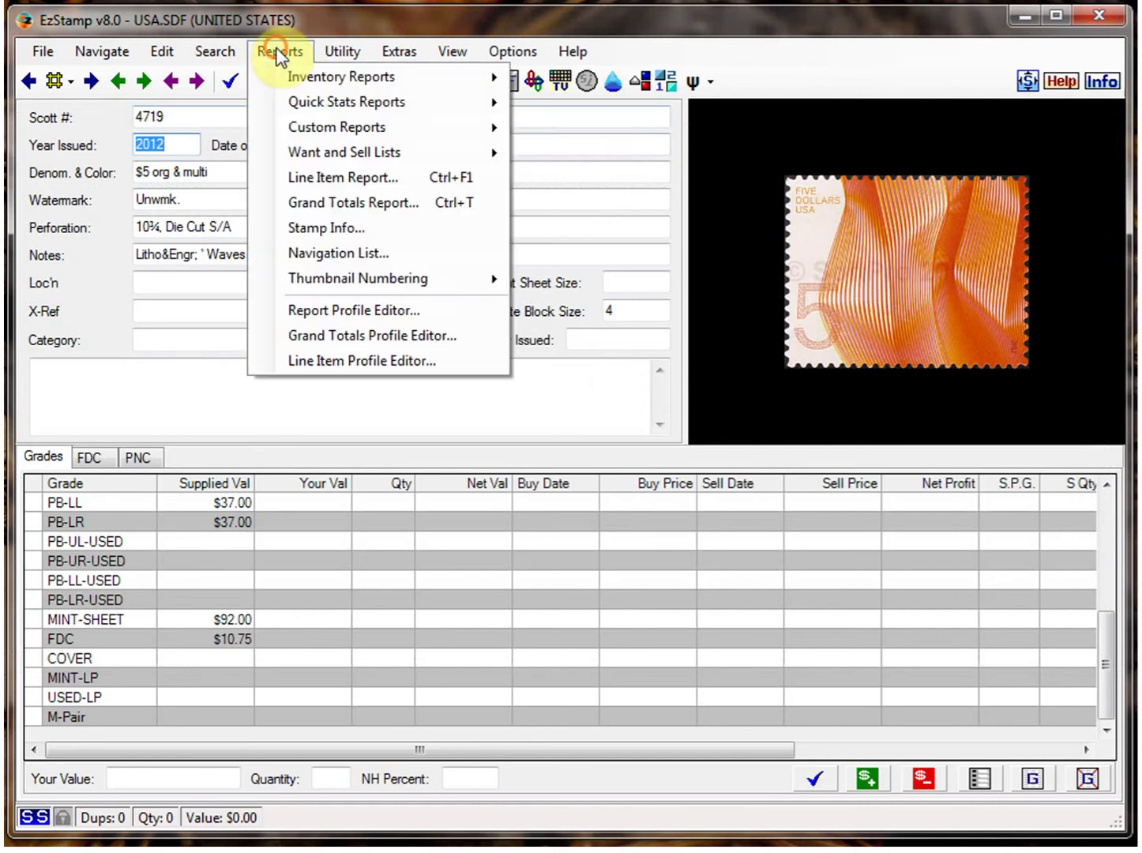
pyautogui.click(340, 310)
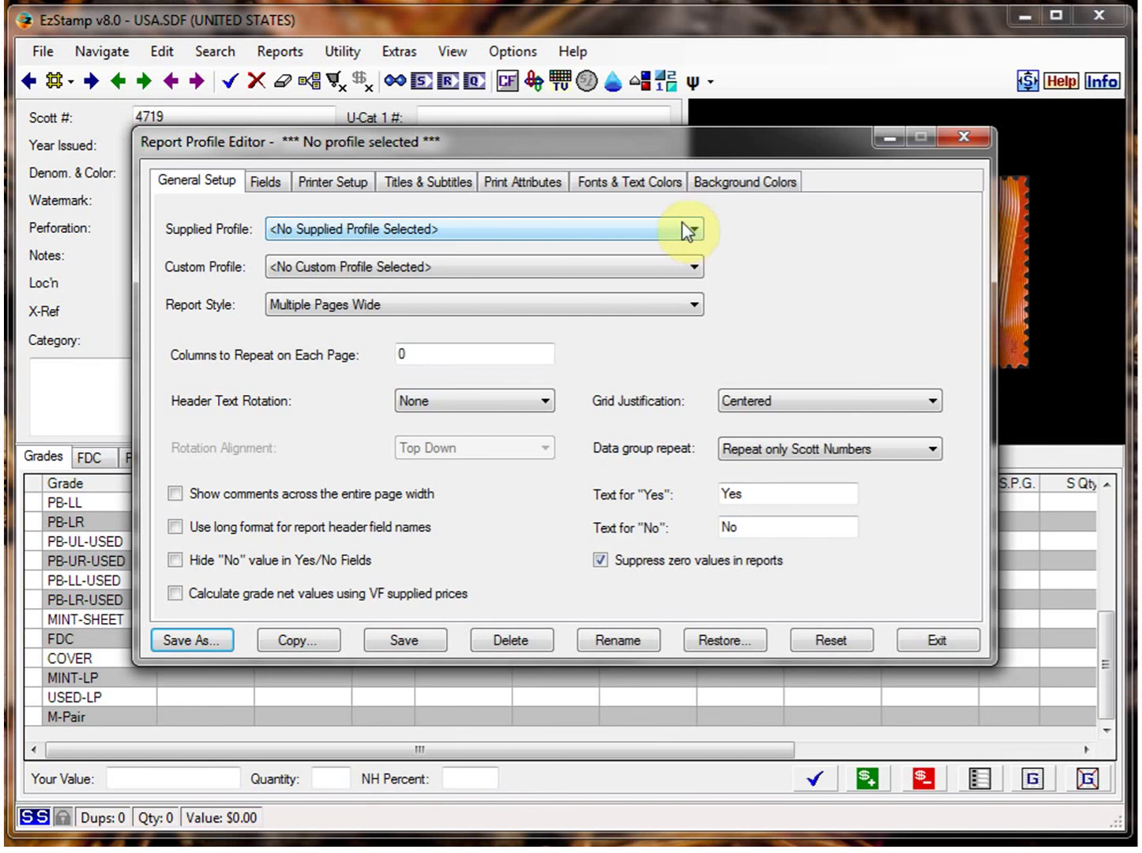
pyautogui.click(312, 225)
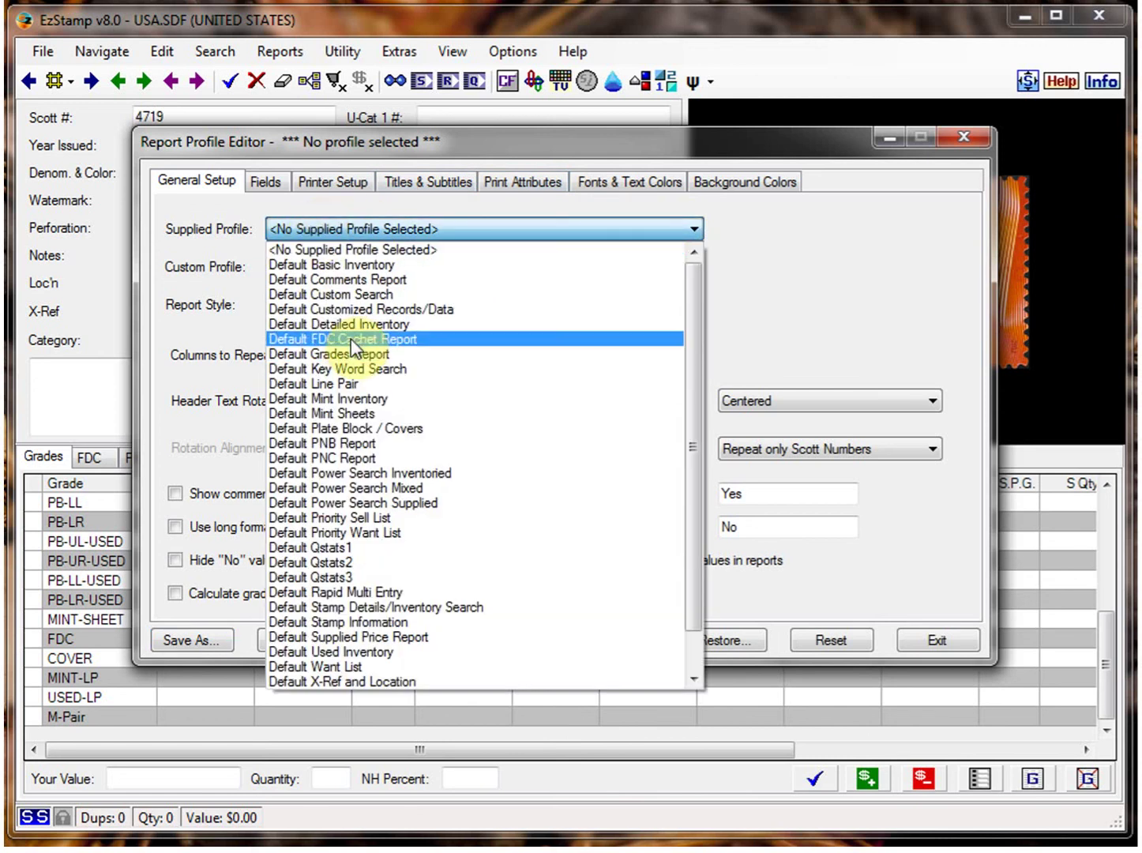
pyautogui.click(321, 563)
# Save the profile as 'My Qstats2' with file name Myt_QStats2.rpt.
pyautogui.click(186, 643)
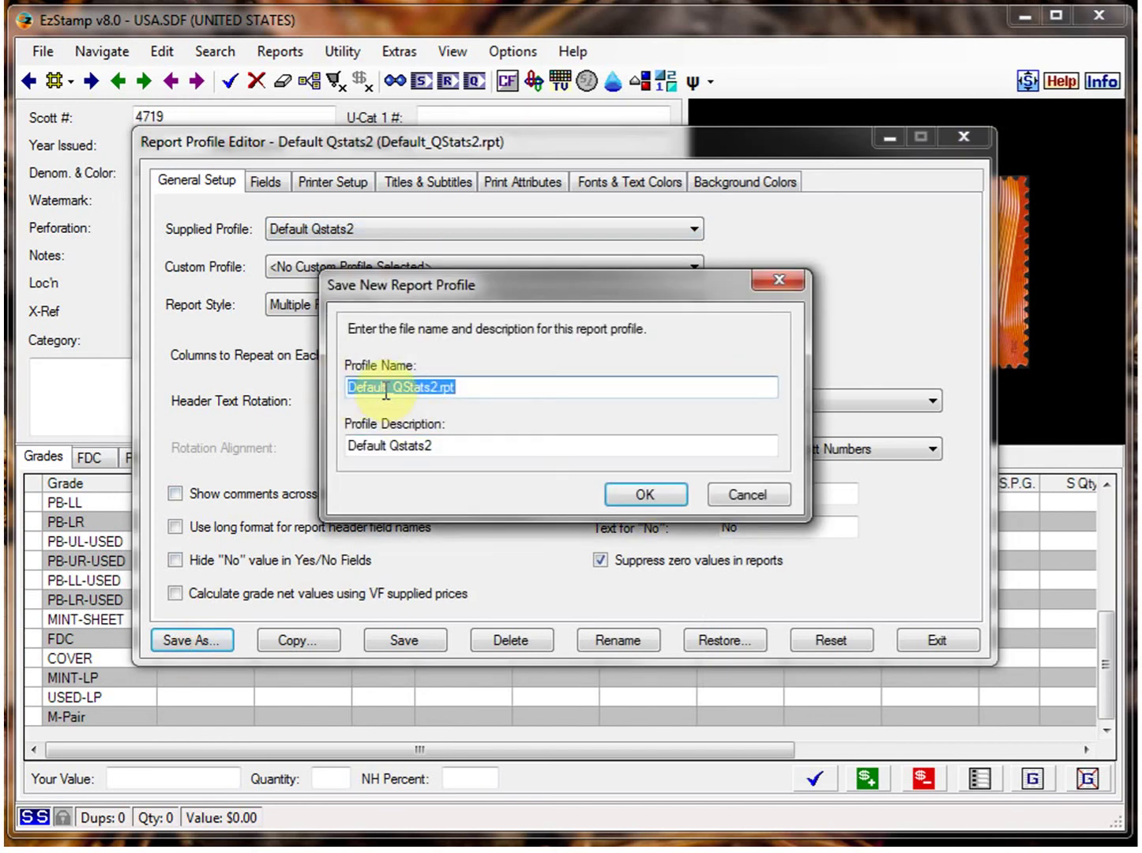
pyautogui.moveTo(385, 388); pyautogui.dragTo(327, 384)
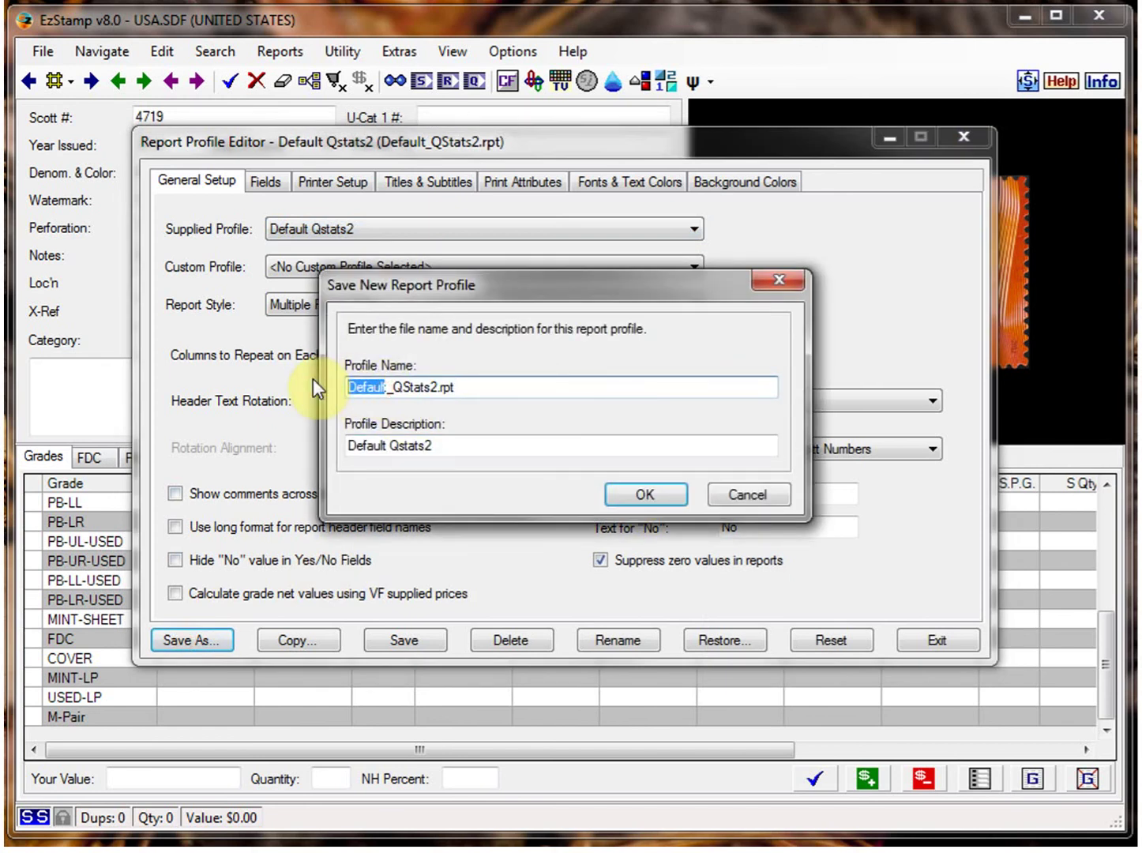
pyautogui.write('My')
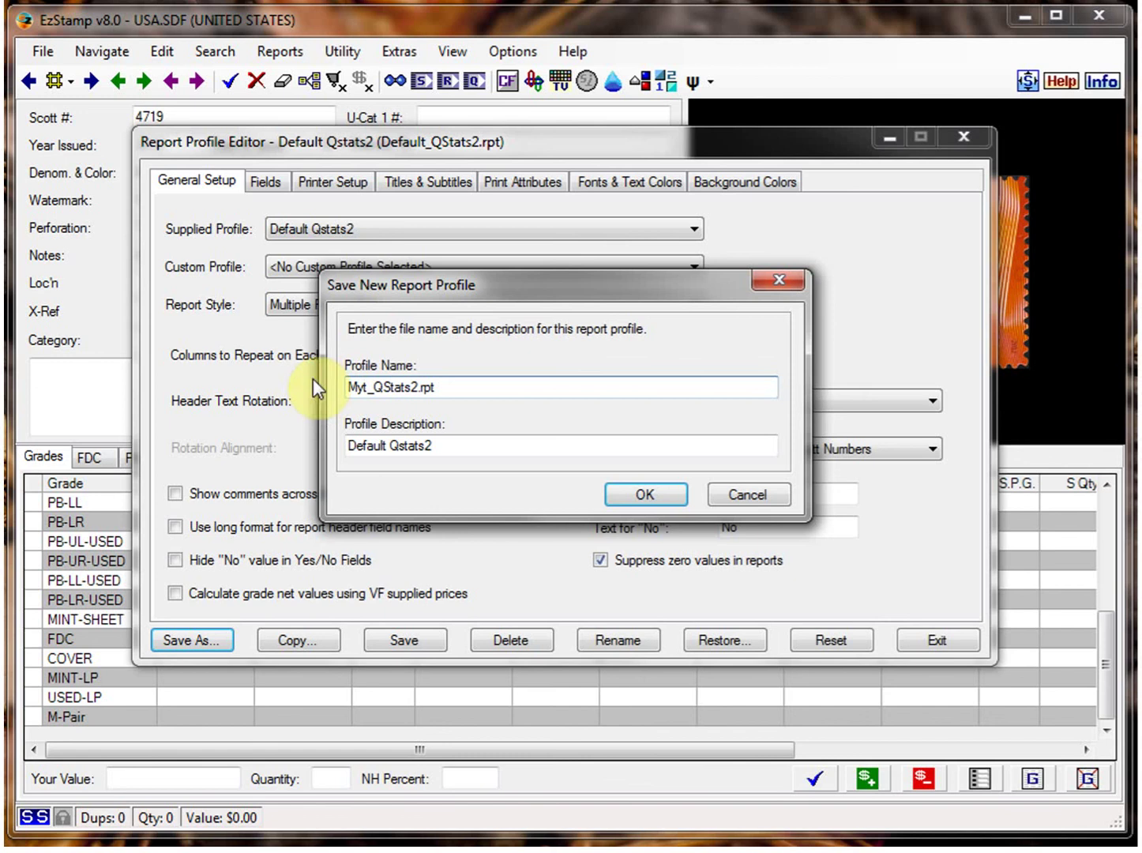
pyautogui.write('t')
pyautogui.moveTo(389, 445); pyautogui.dragTo(347, 445)
pyautogui.write('My')
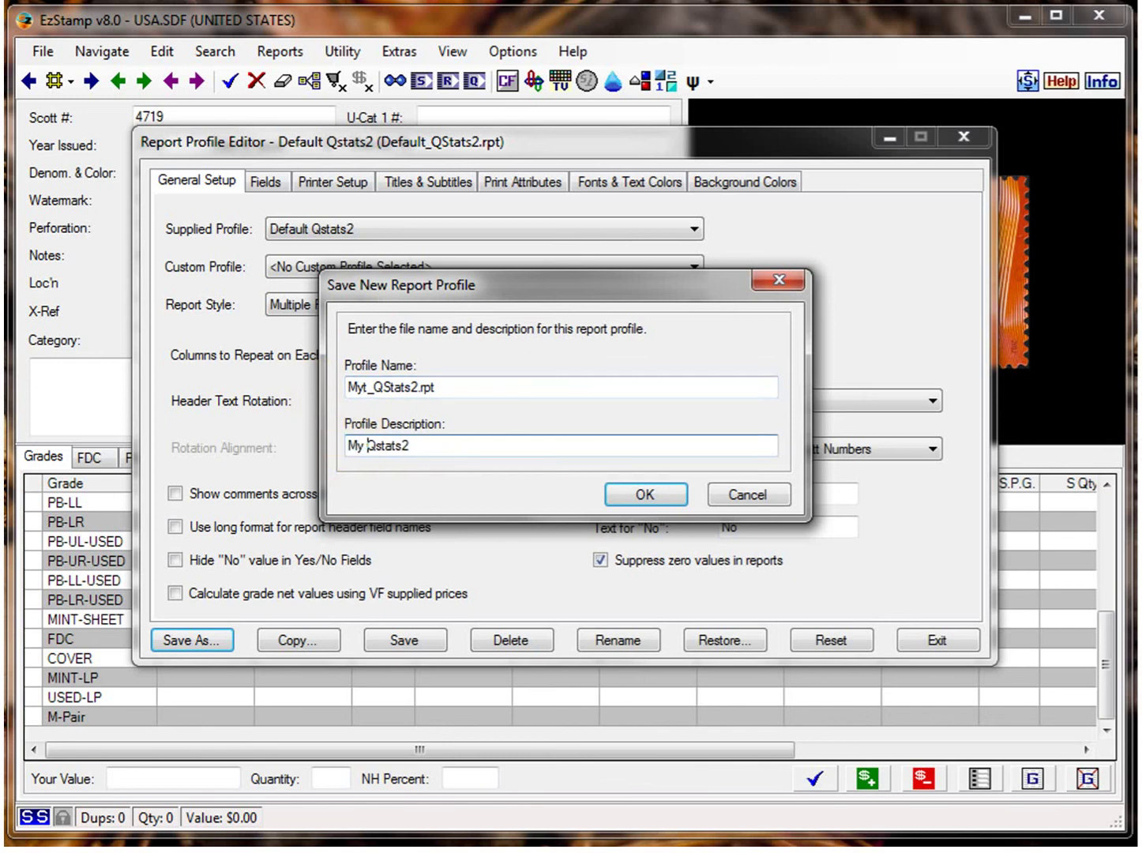
pyautogui.click(648, 500)
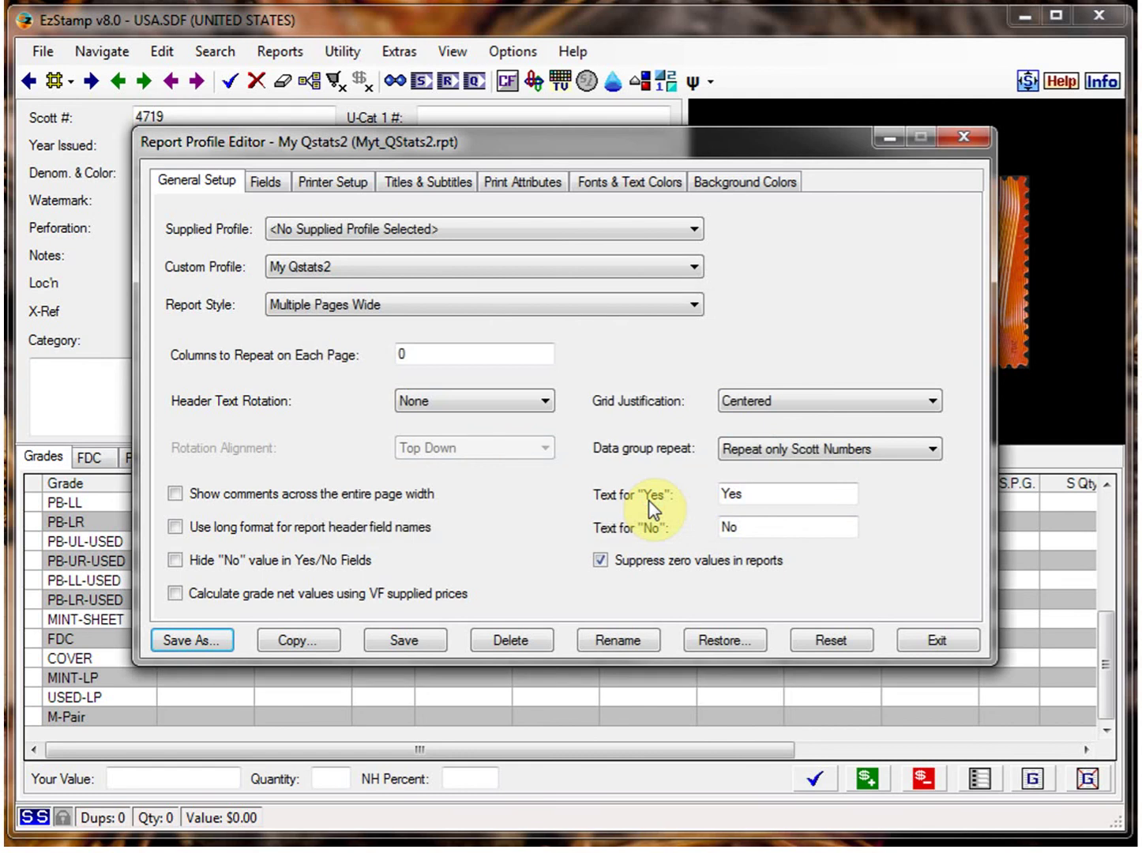
# Open the profile's Report Fields Editor and scroll down the available fields list.
pyautogui.click(267, 184)
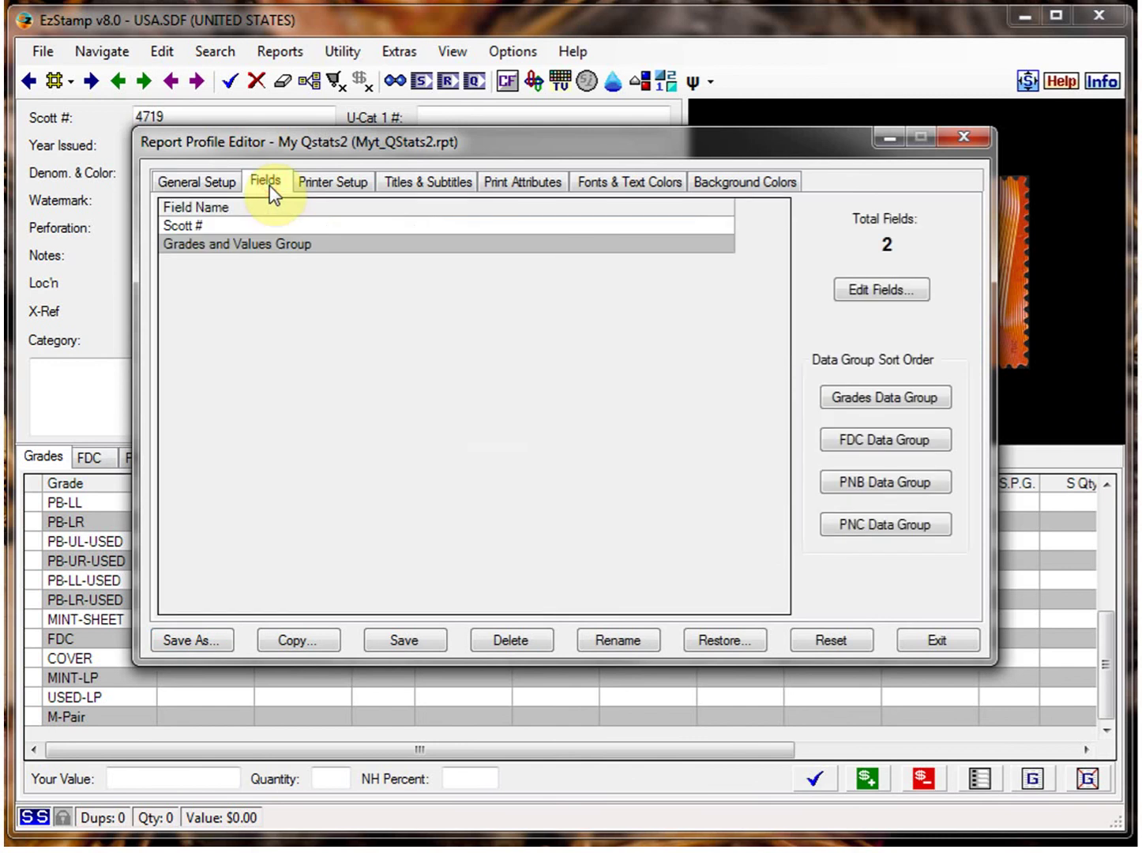
pyautogui.click(876, 287)
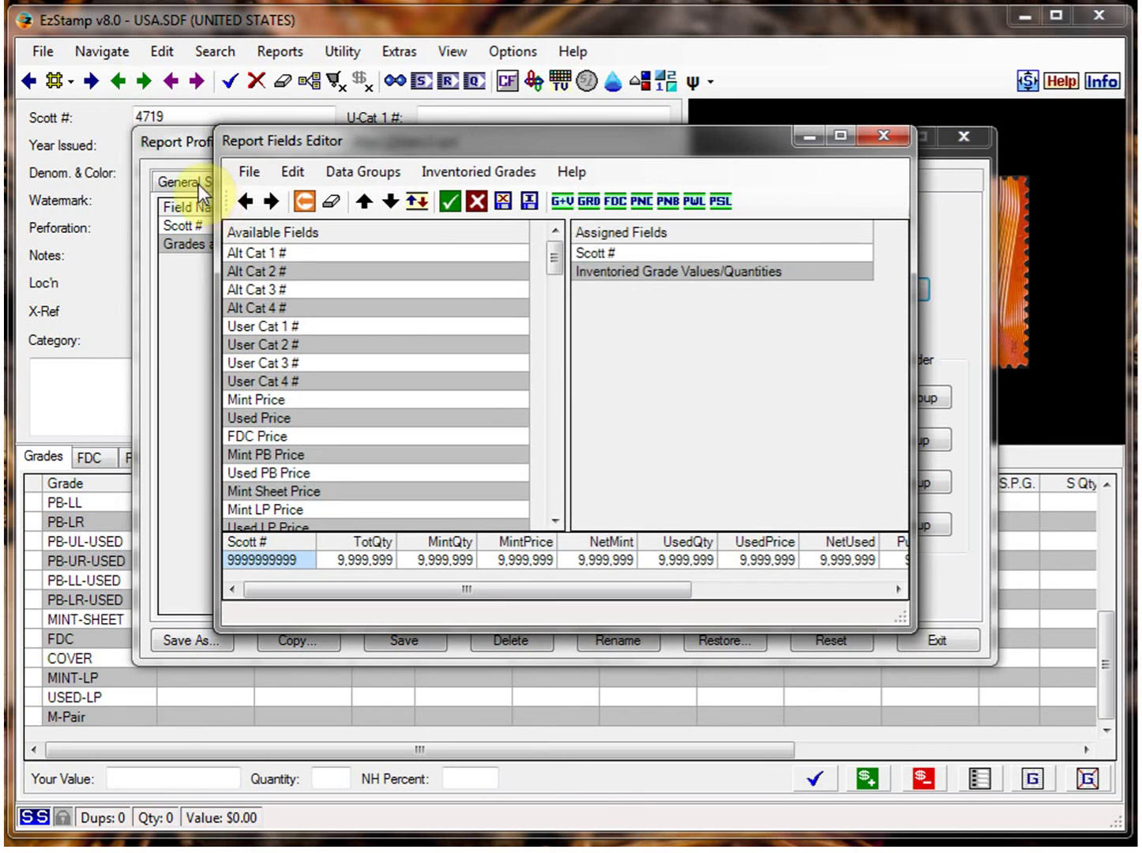
pyautogui.click(552, 521)
pyautogui.click(552, 522)
pyautogui.click(552, 521)
pyautogui.click(552, 520)
pyautogui.click(552, 521)
pyautogui.click(551, 520)
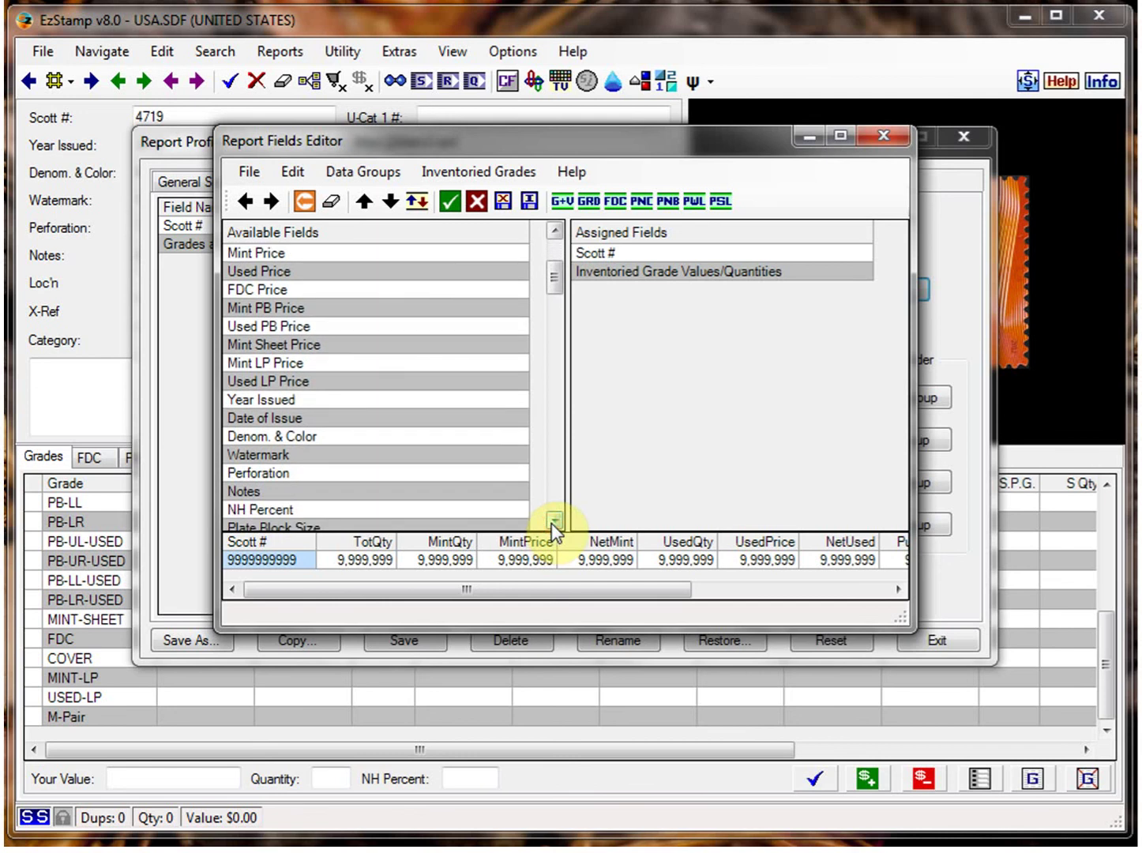
pyautogui.click(552, 521)
pyautogui.click(551, 522)
pyautogui.click(552, 522)
pyautogui.click(553, 522)
# Add Location and Image 1 to the assigned fields, then select Image 1.
pyautogui.click(257, 464)
pyautogui.click(271, 203)
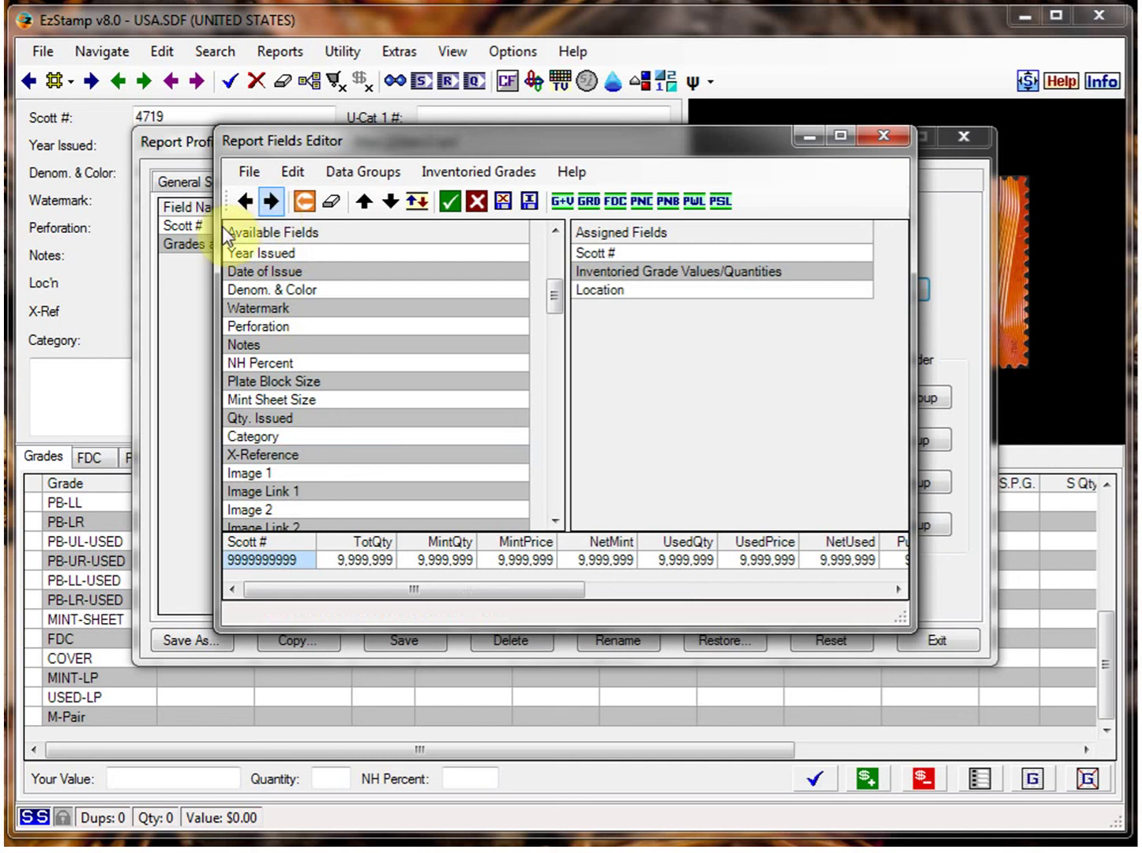
pyautogui.click(258, 472)
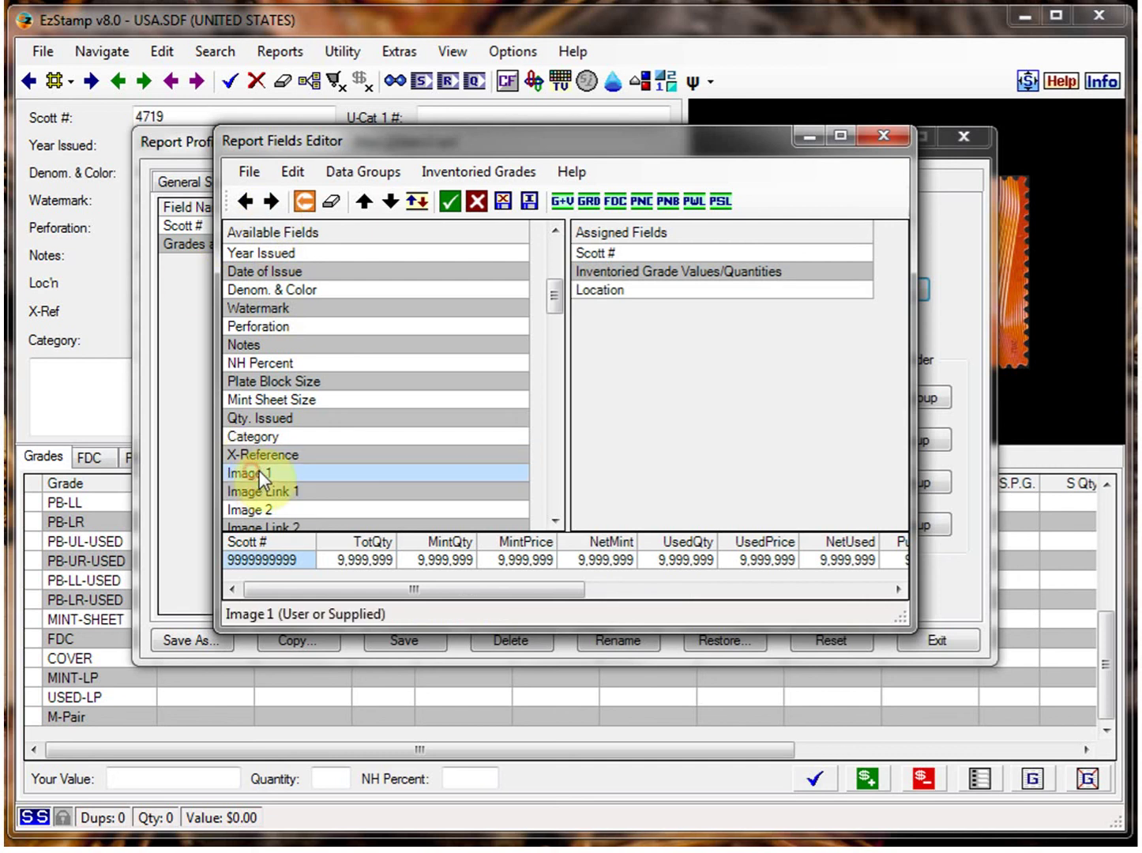
pyautogui.click(271, 203)
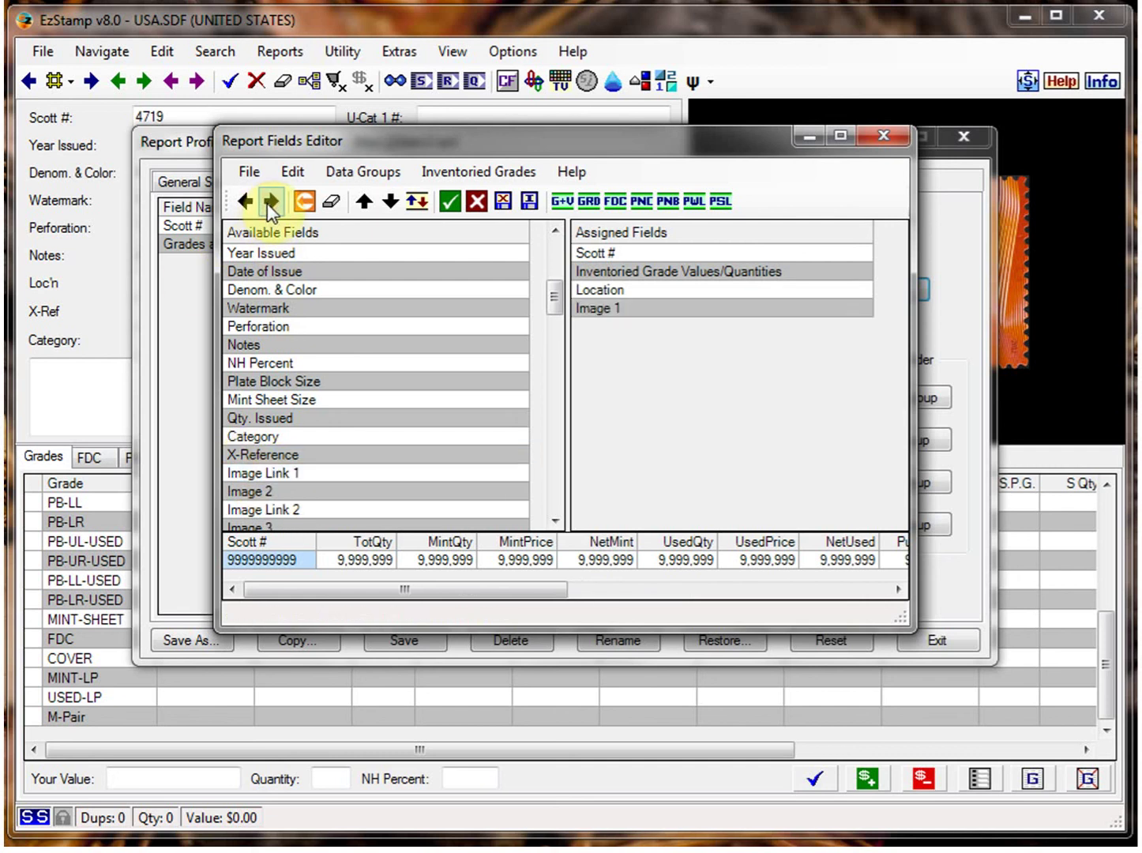
pyautogui.click(612, 312)
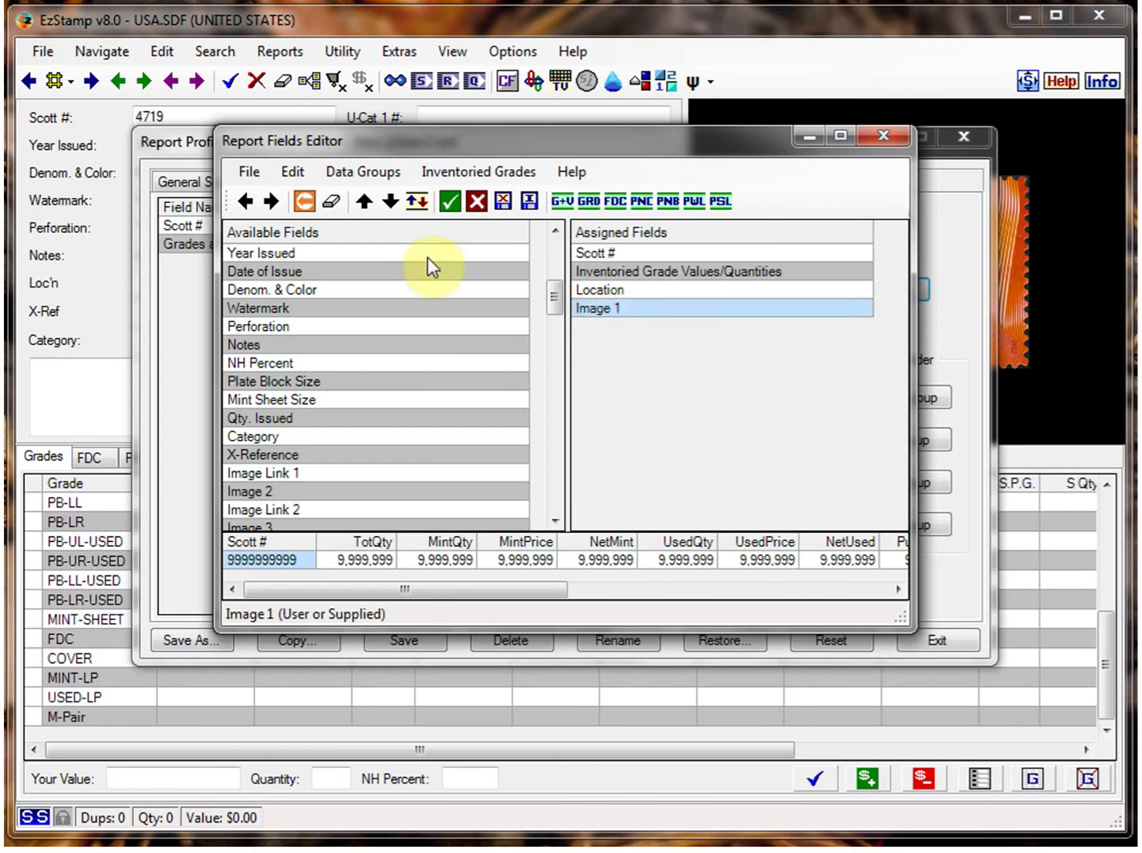
# Move Image 1 to the top of the assigned fields and Location above the grade values.
pyautogui.click(364, 203)
pyautogui.click(365, 203)
pyautogui.click(364, 202)
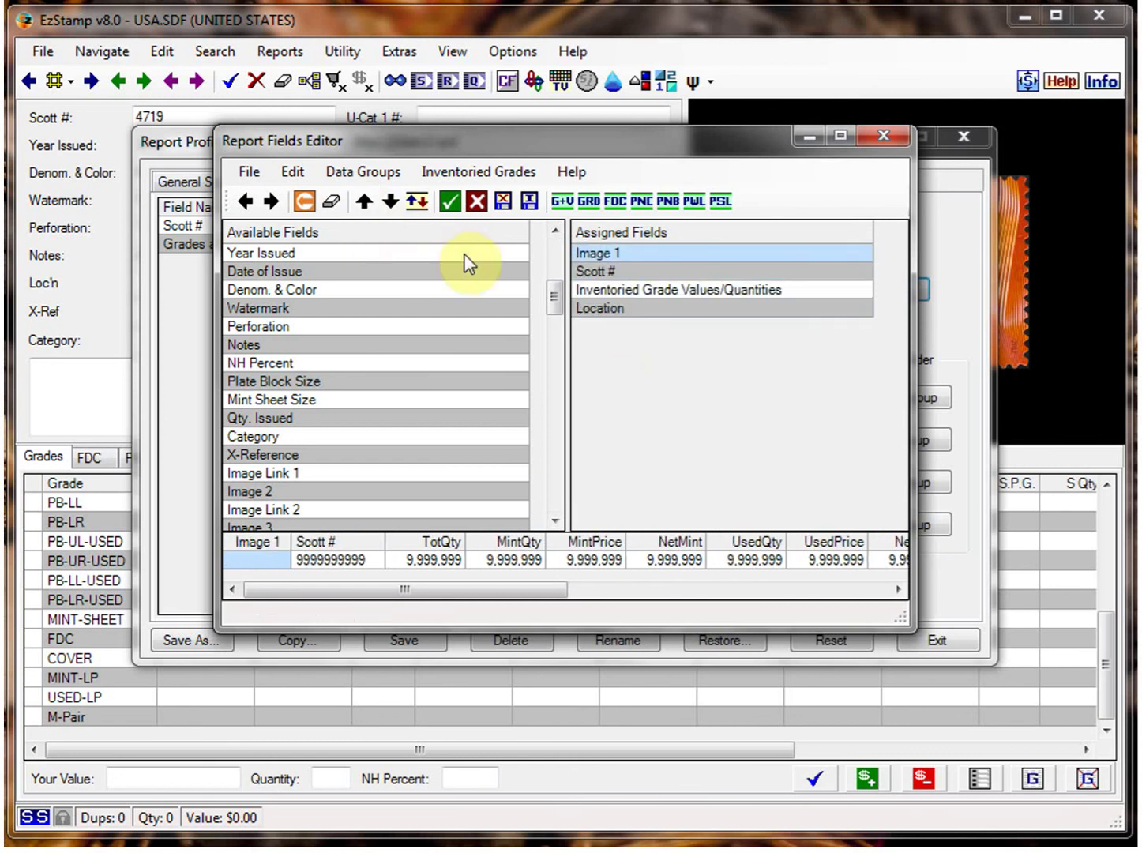
pyautogui.click(605, 316)
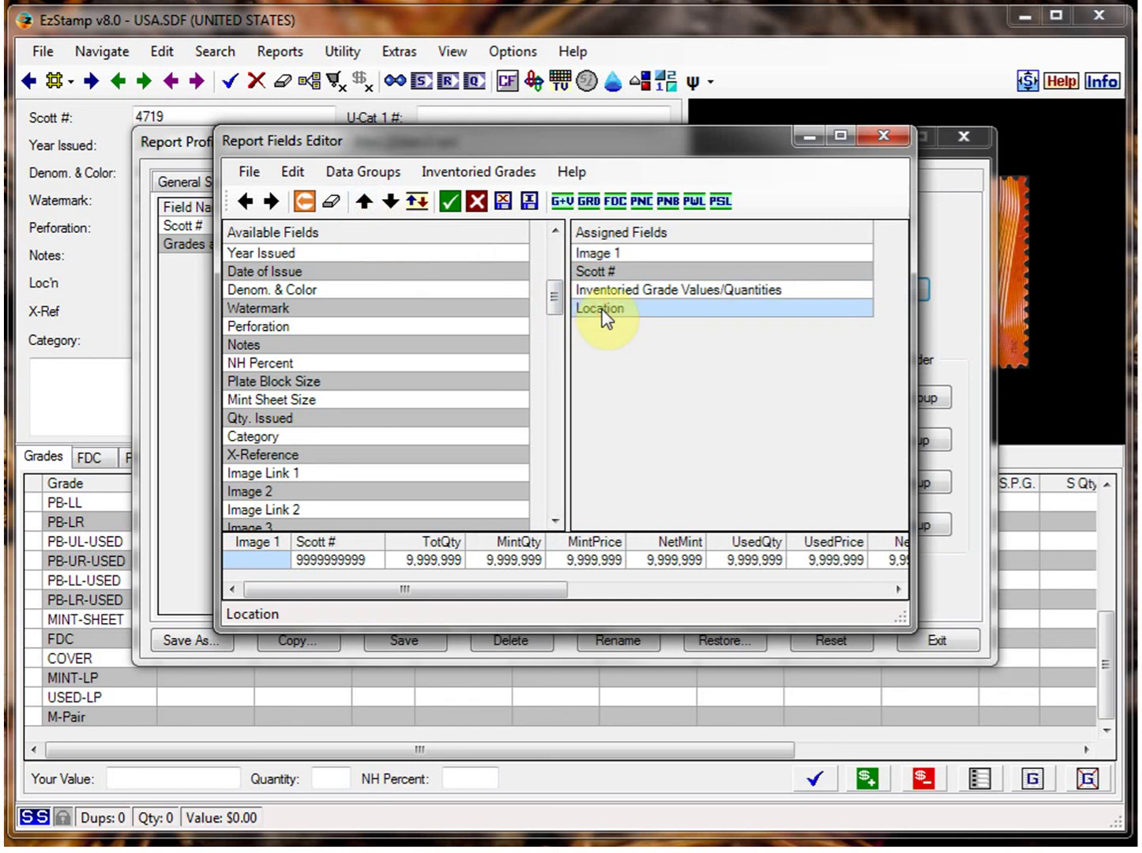
pyautogui.click(366, 203)
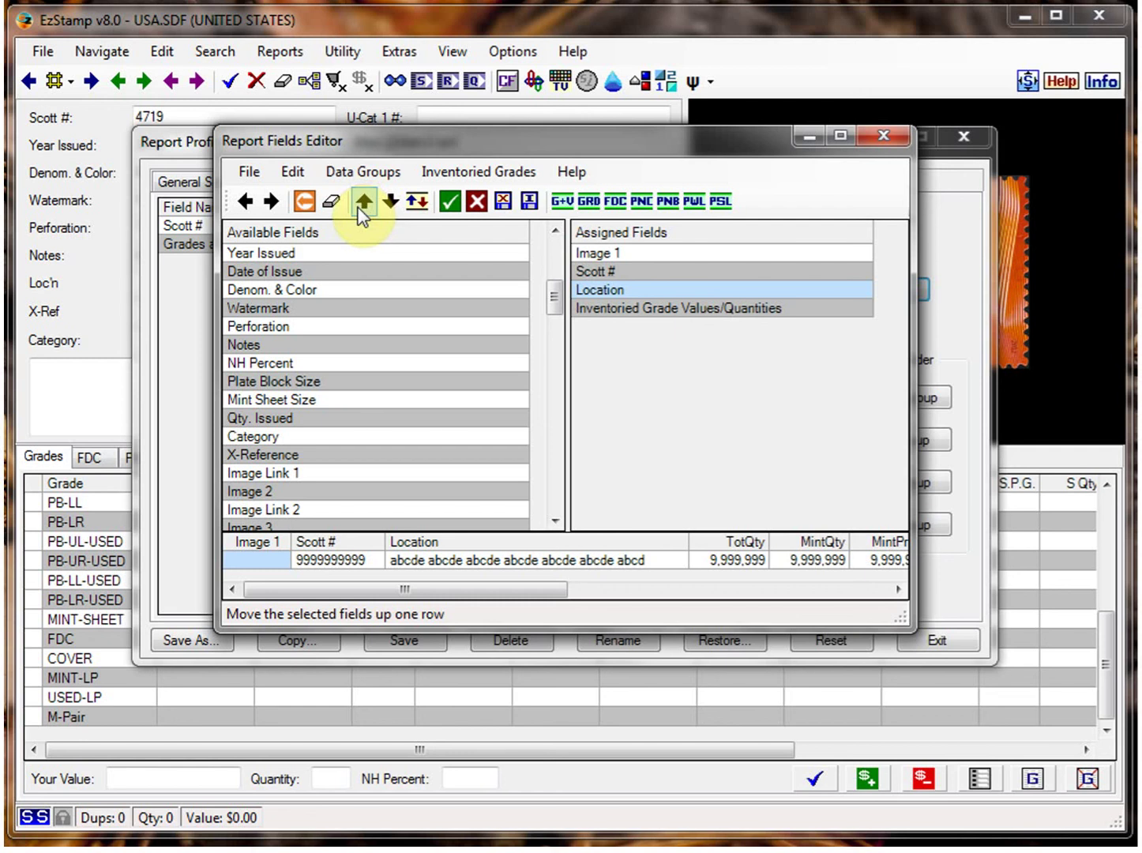
# Open Configure Quantities and Values for the Inventoried Grade Values field.
pyautogui.click(624, 315)
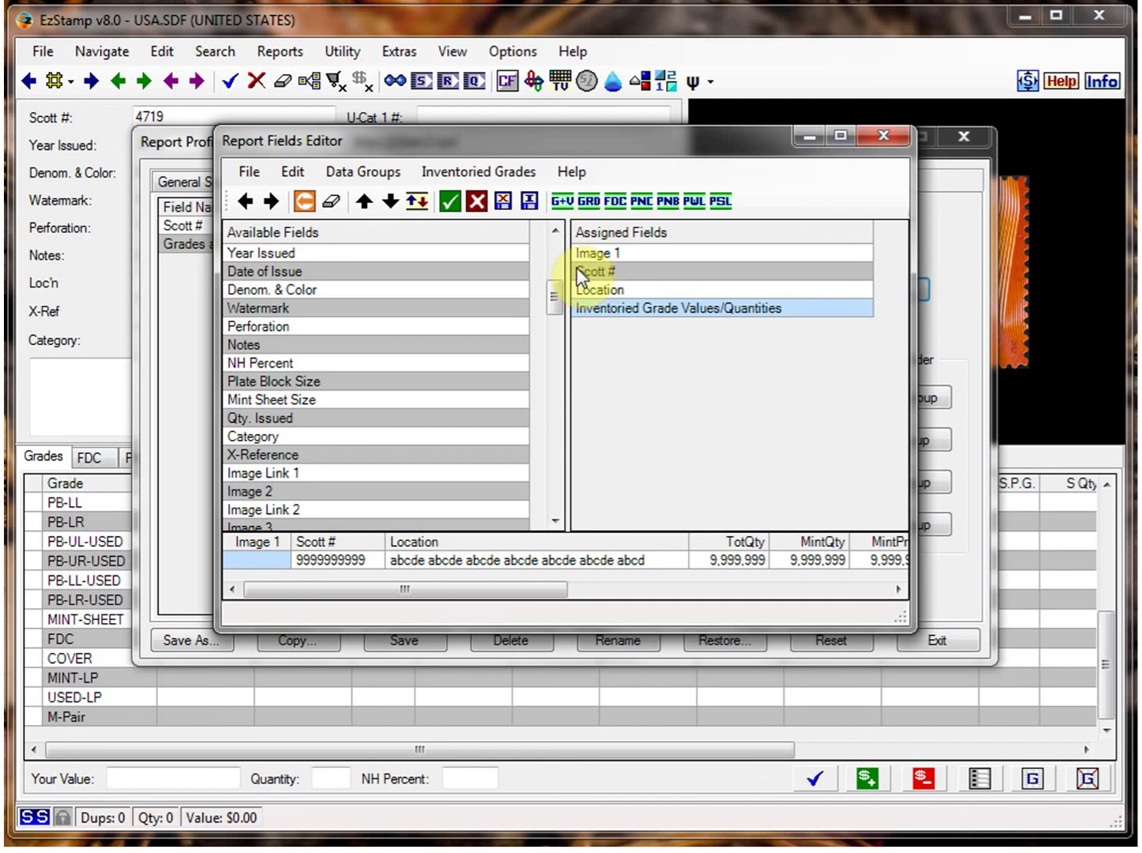
pyautogui.click(484, 173)
pyautogui.click(506, 204)
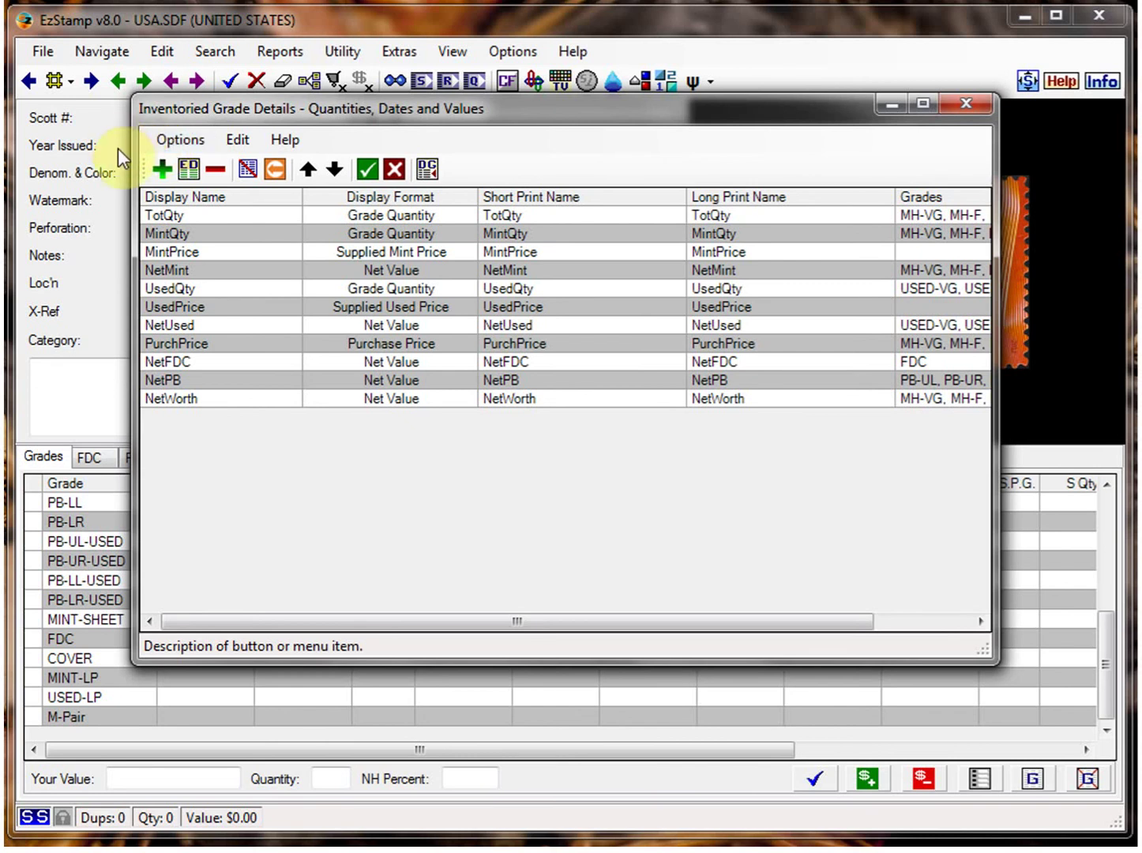
# Add a new grade column with Purchase Date format covering all grades.
pyautogui.click(162, 169)
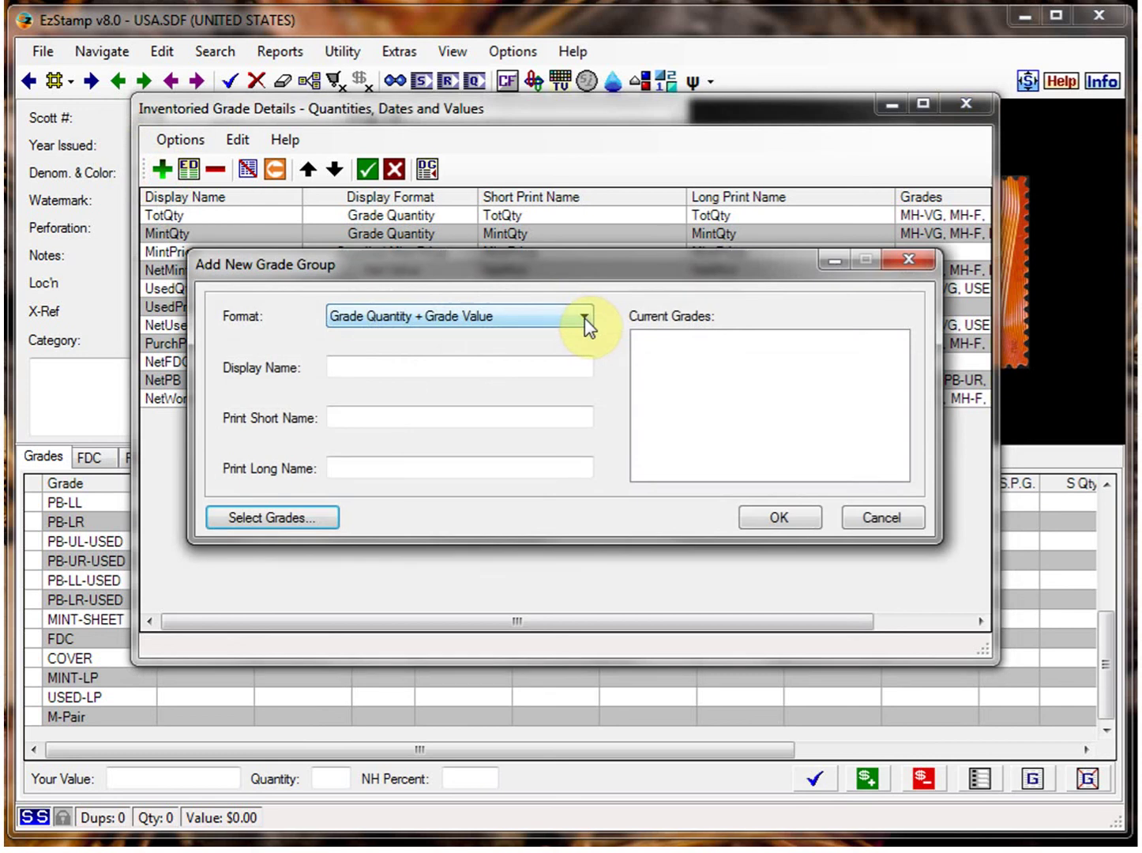
pyautogui.click(585, 318)
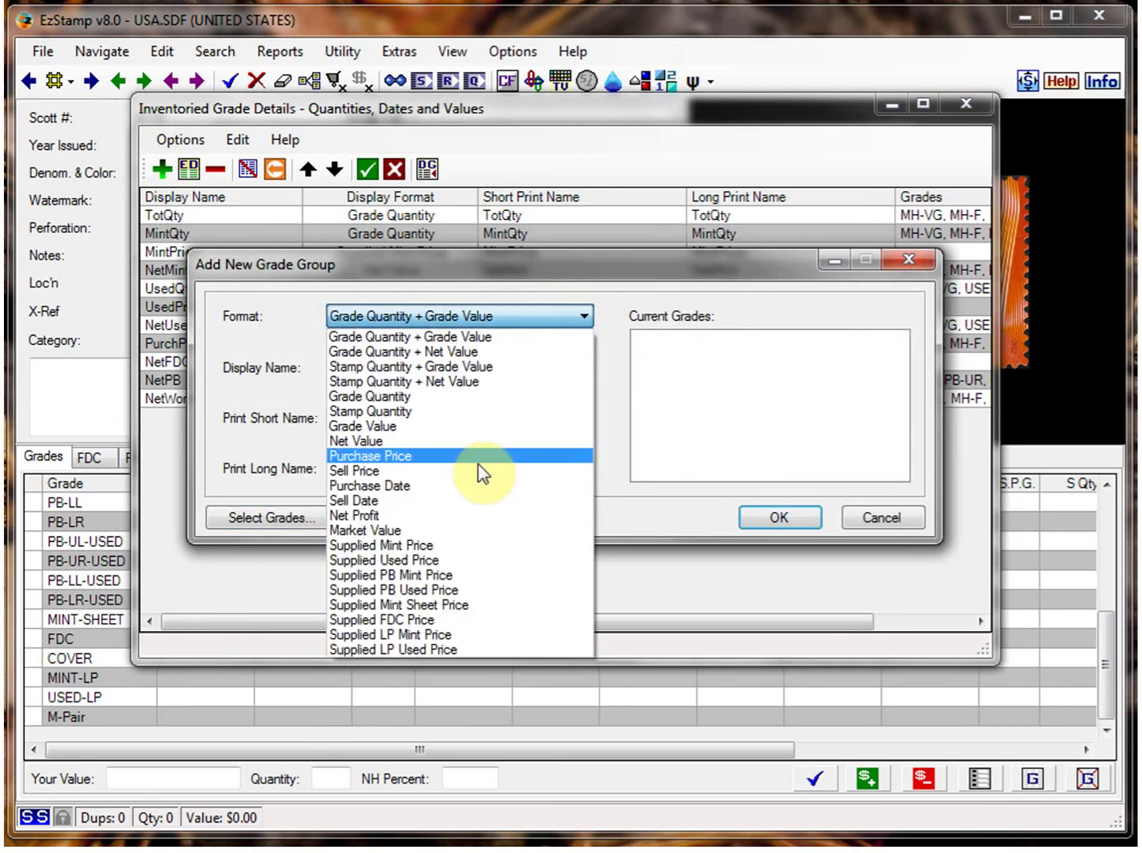
pyautogui.click(407, 485)
pyautogui.click(317, 527)
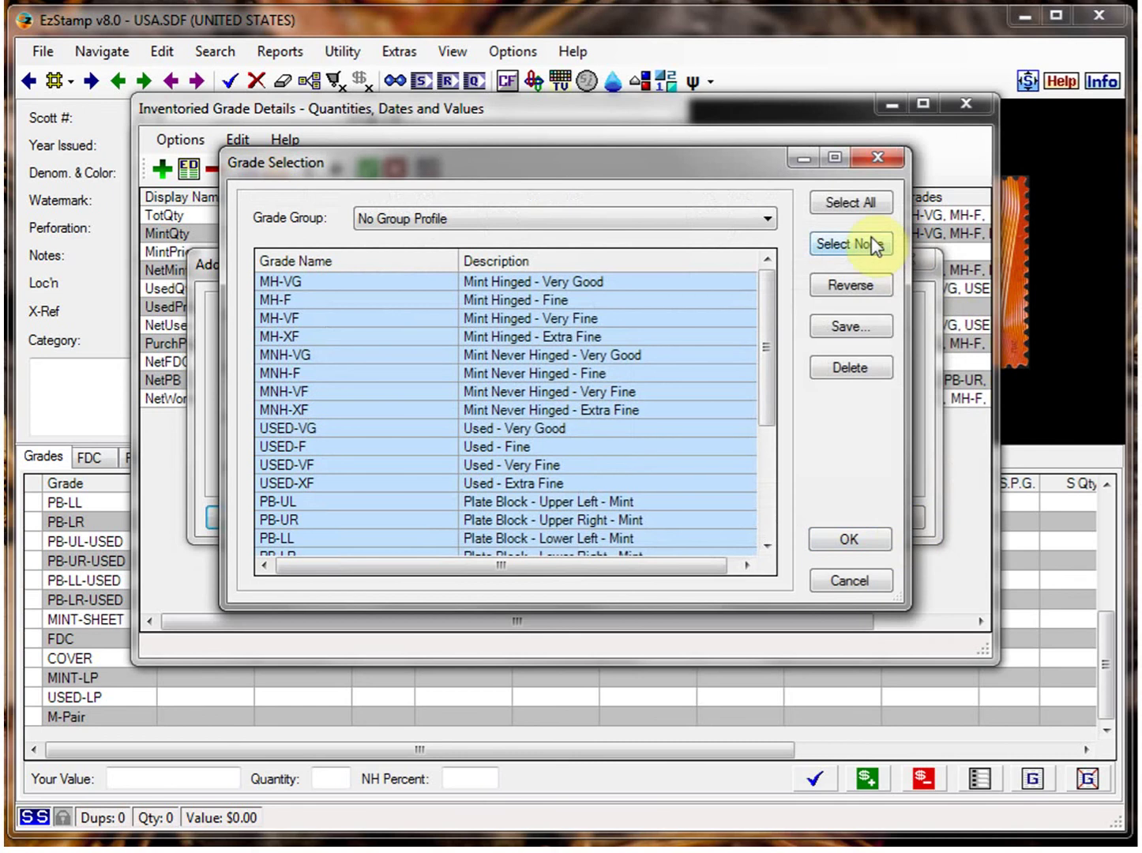
pyautogui.click(859, 207)
pyautogui.click(840, 539)
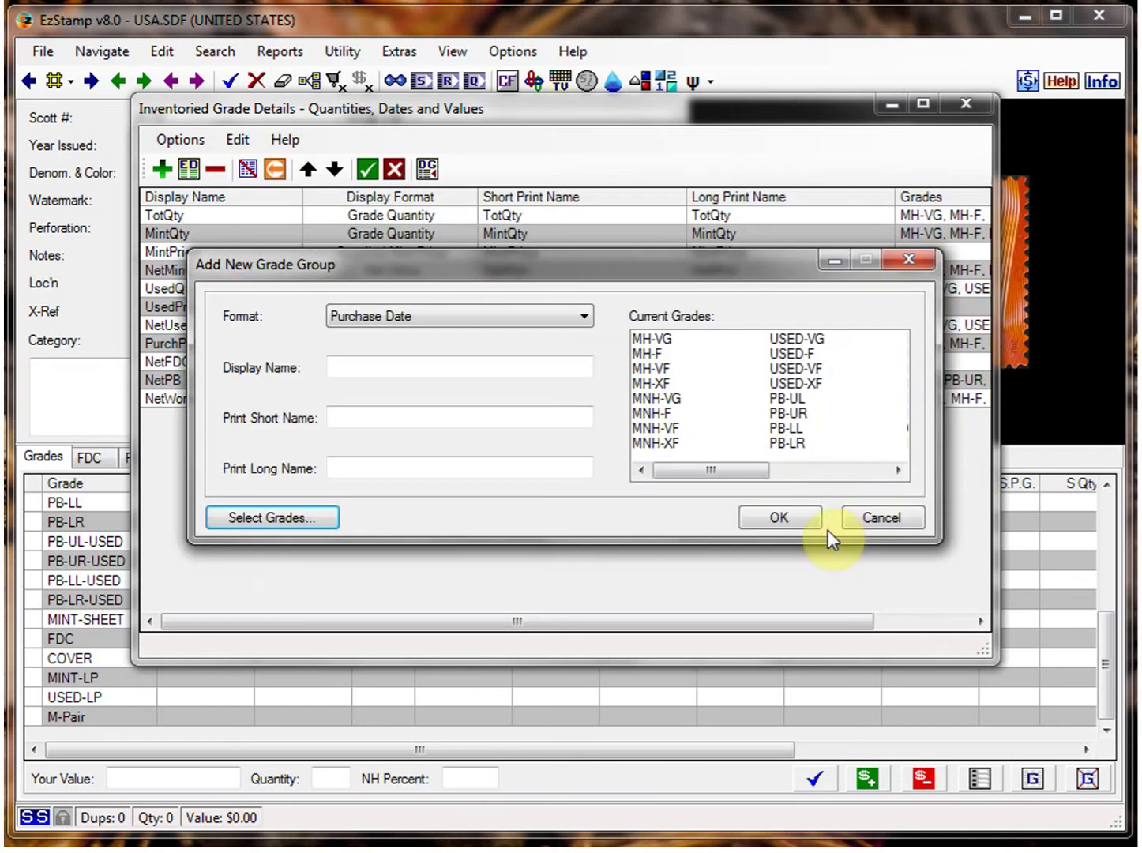
# Name the column BuyDate in display, short and long print names, and confirm it.
pyautogui.click(417, 366)
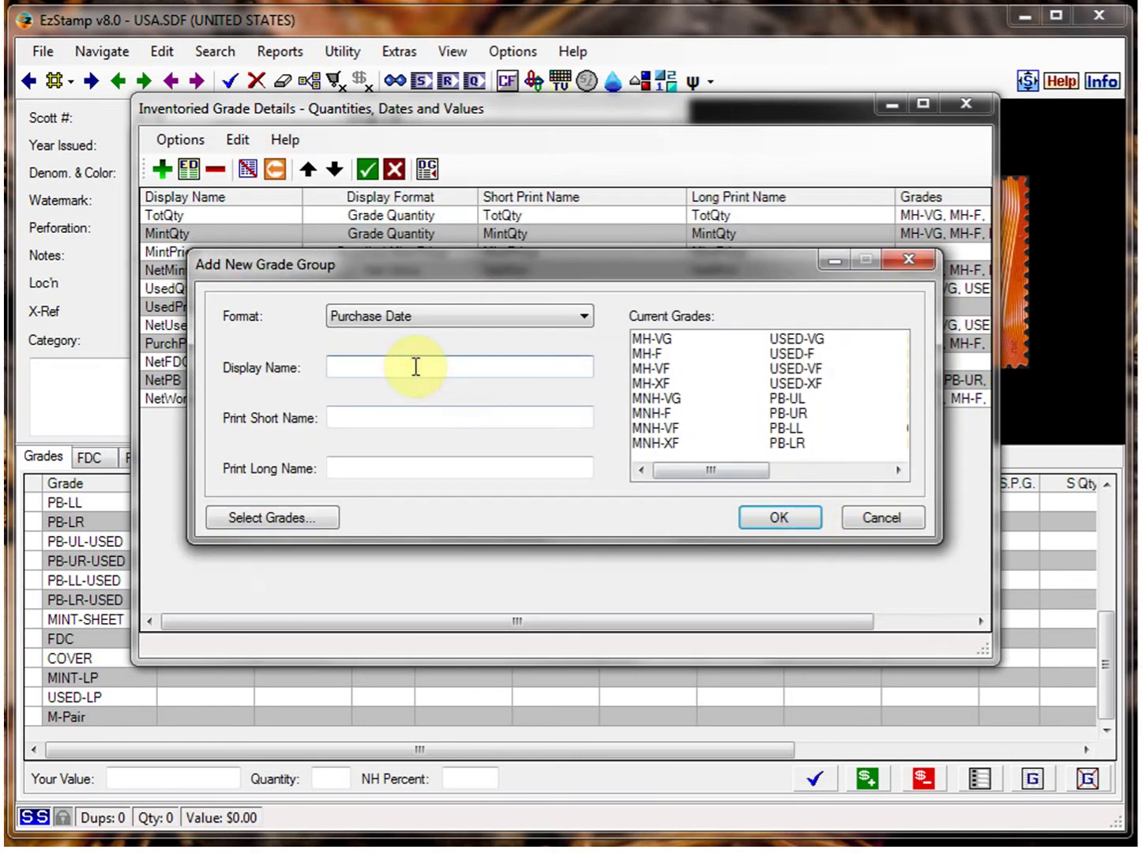
pyautogui.write('BuyDate')
pyautogui.doubleClick(416, 367)
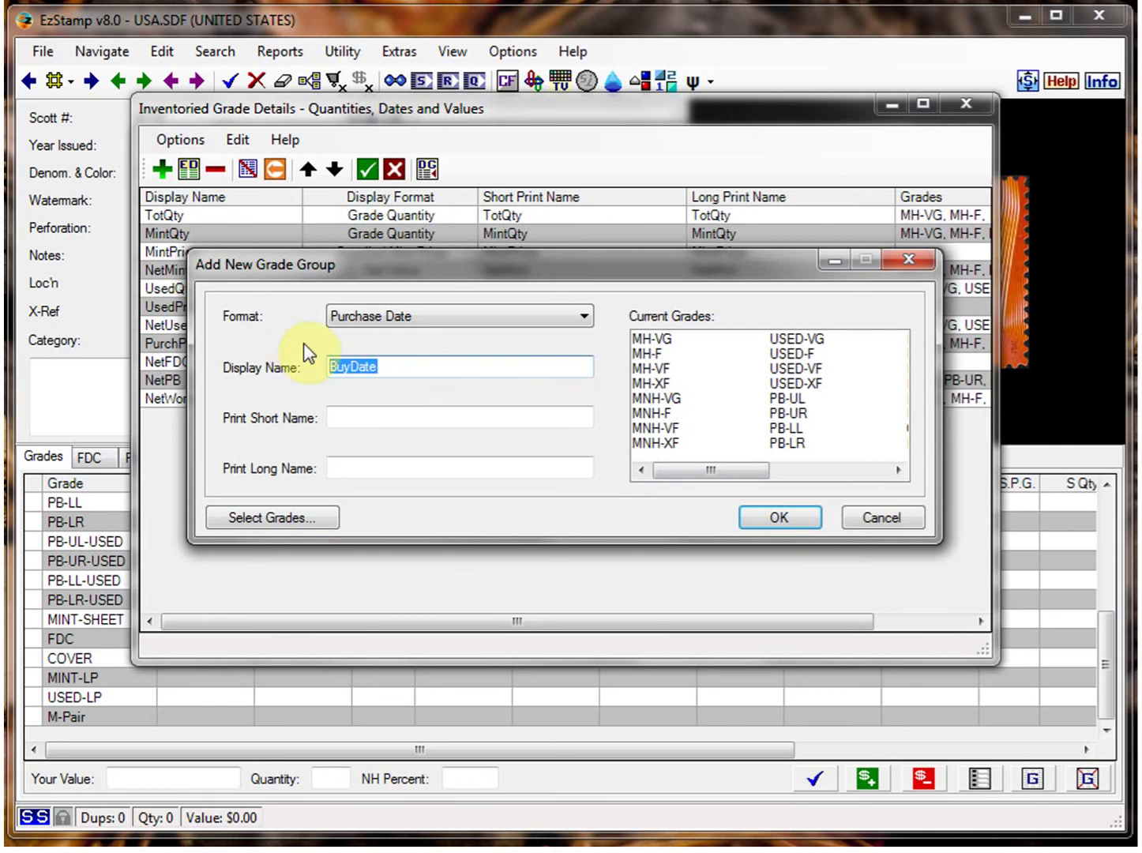
pyautogui.hotkey('ctrl', 'c')
pyautogui.click(349, 417)
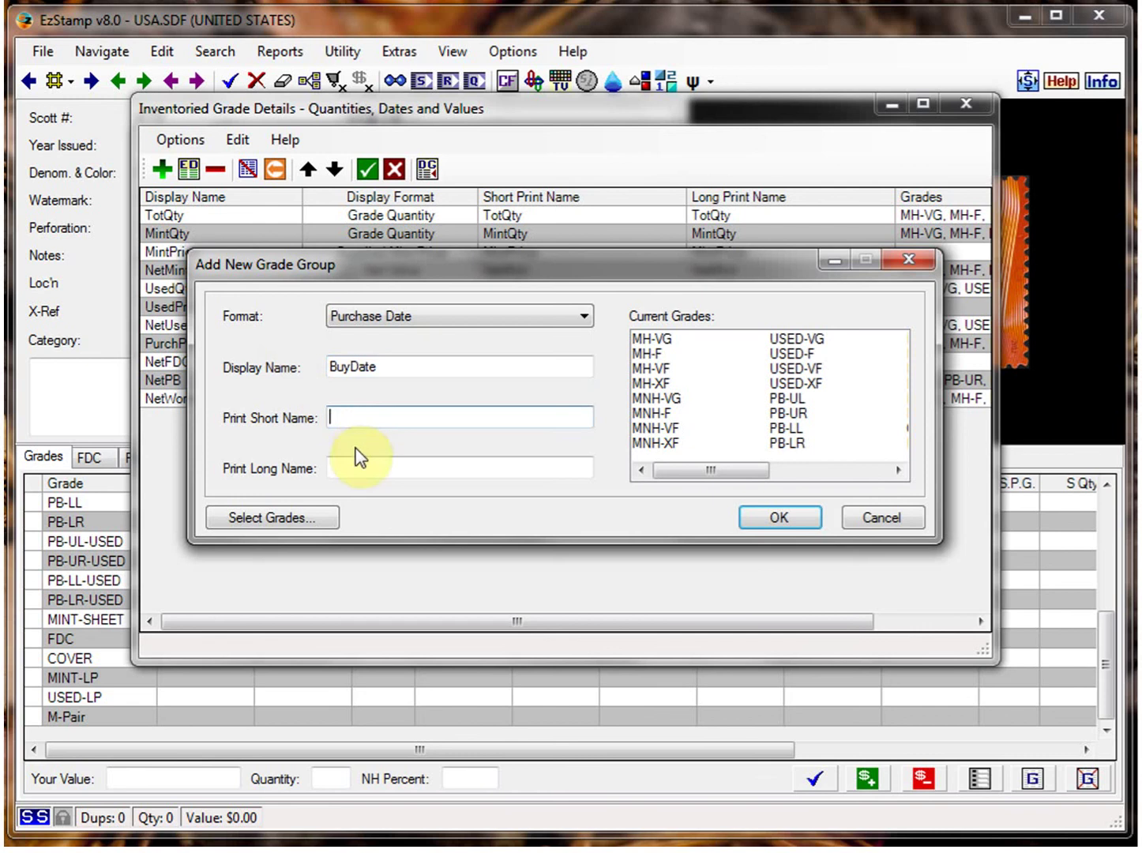
pyautogui.hotkey('ctrl', 'v')
pyautogui.click(347, 468)
pyautogui.hotkey('ctrl', 'v')
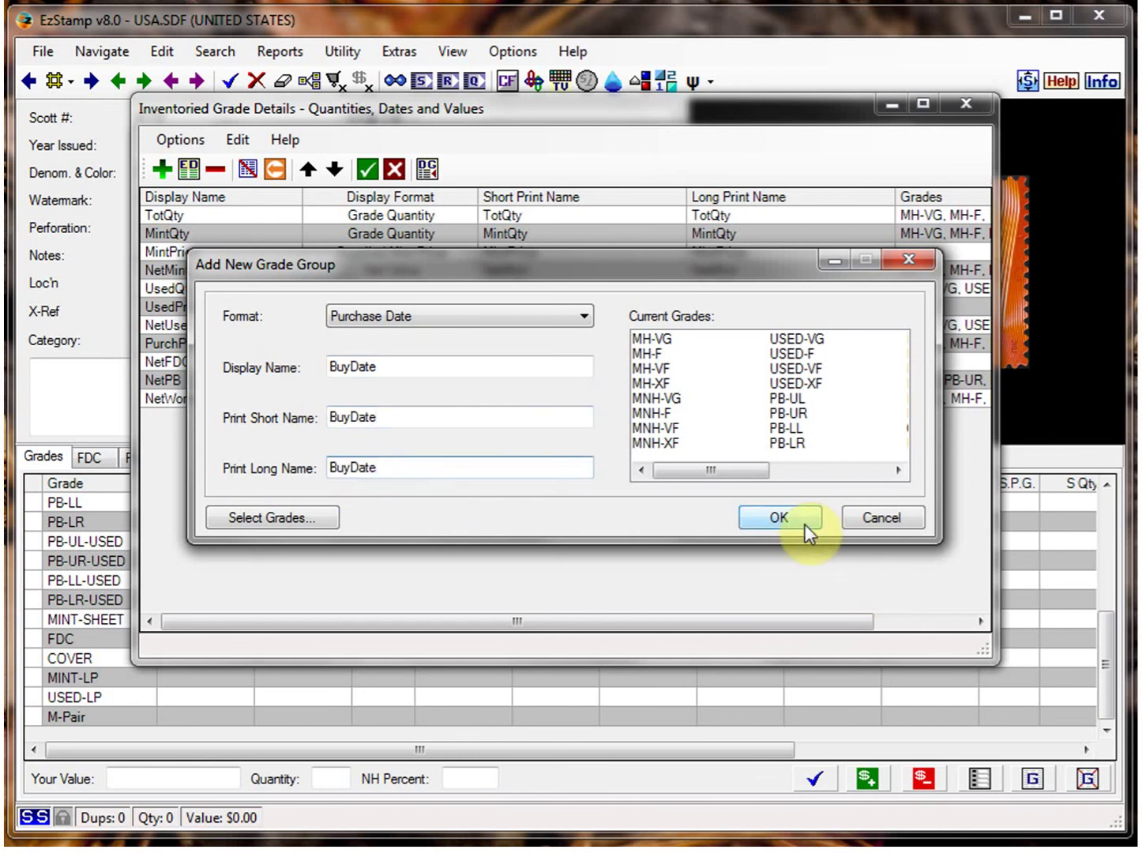
pyautogui.click(803, 523)
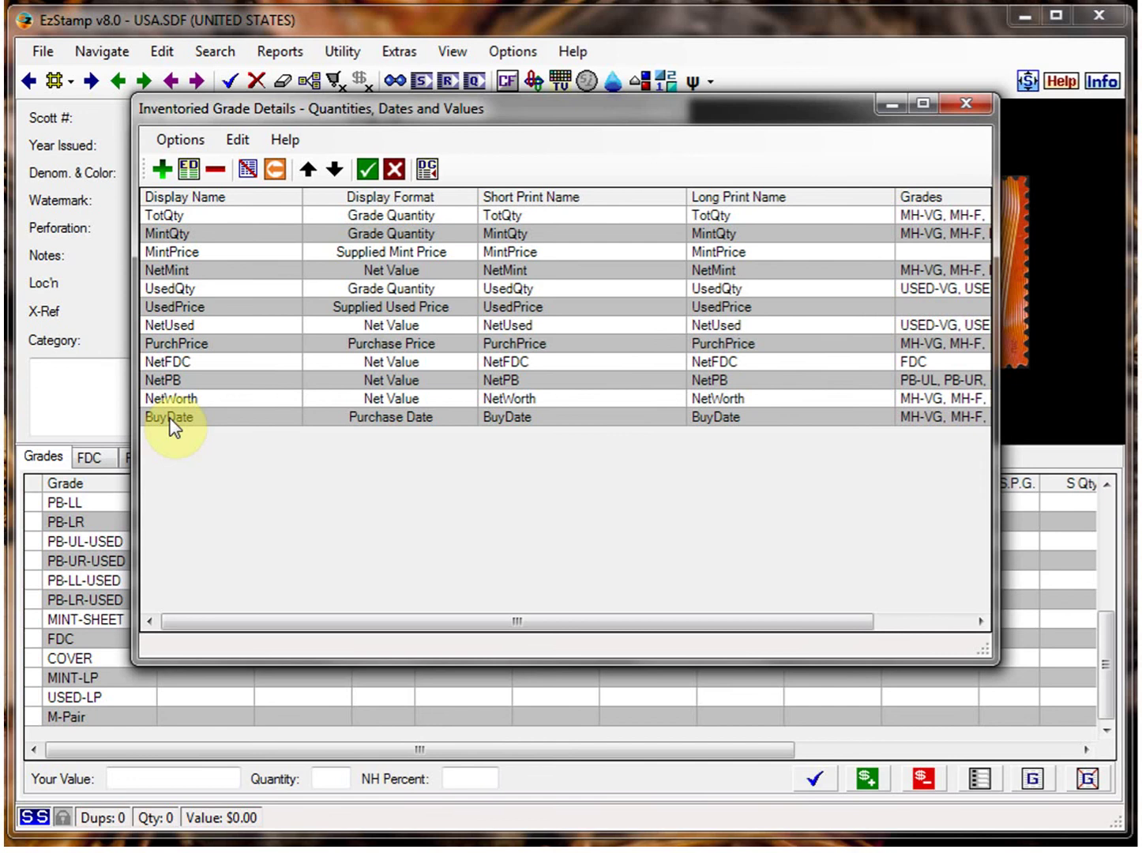
# Move the BuyDate column to the top of the grade columns list.
pyautogui.click(168, 418)
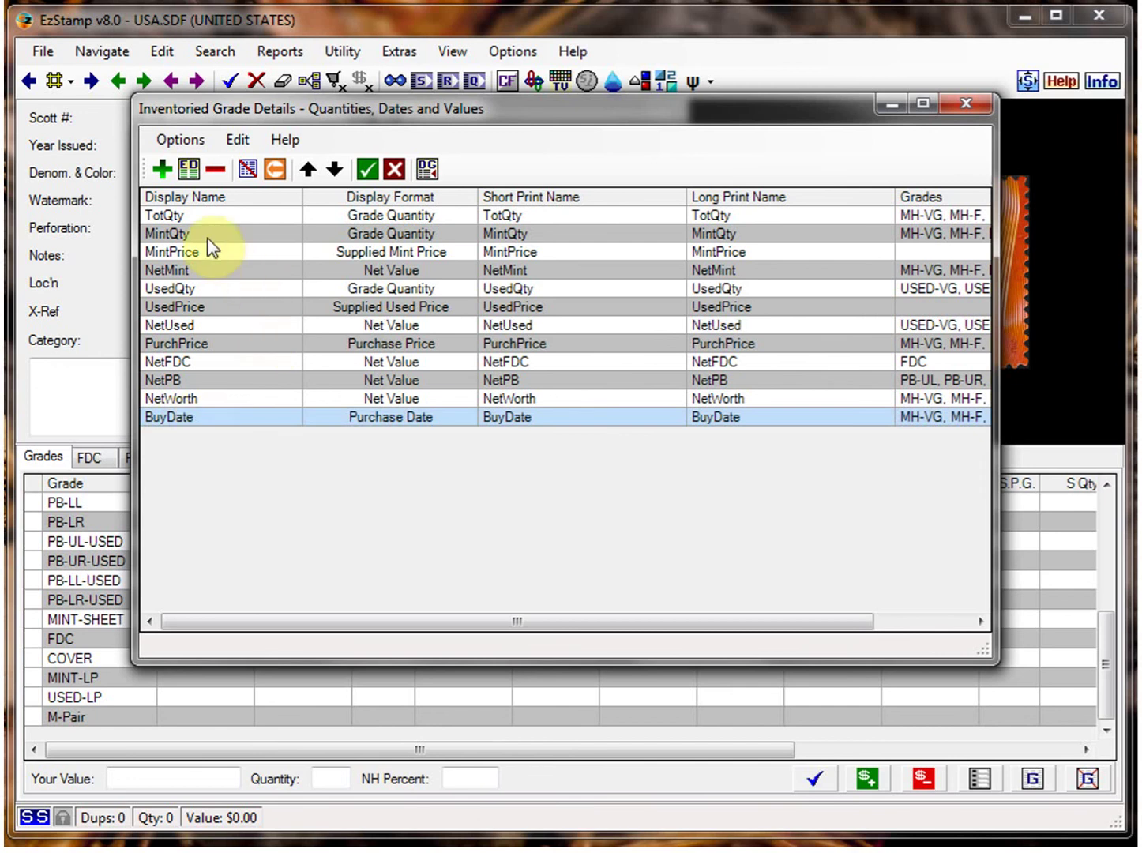
pyautogui.click(307, 169)
pyautogui.click(307, 168)
pyautogui.tripleClick(307, 169)
pyautogui.tripleClick(306, 168)
pyautogui.doubleClick(308, 171)
pyautogui.click(308, 169)
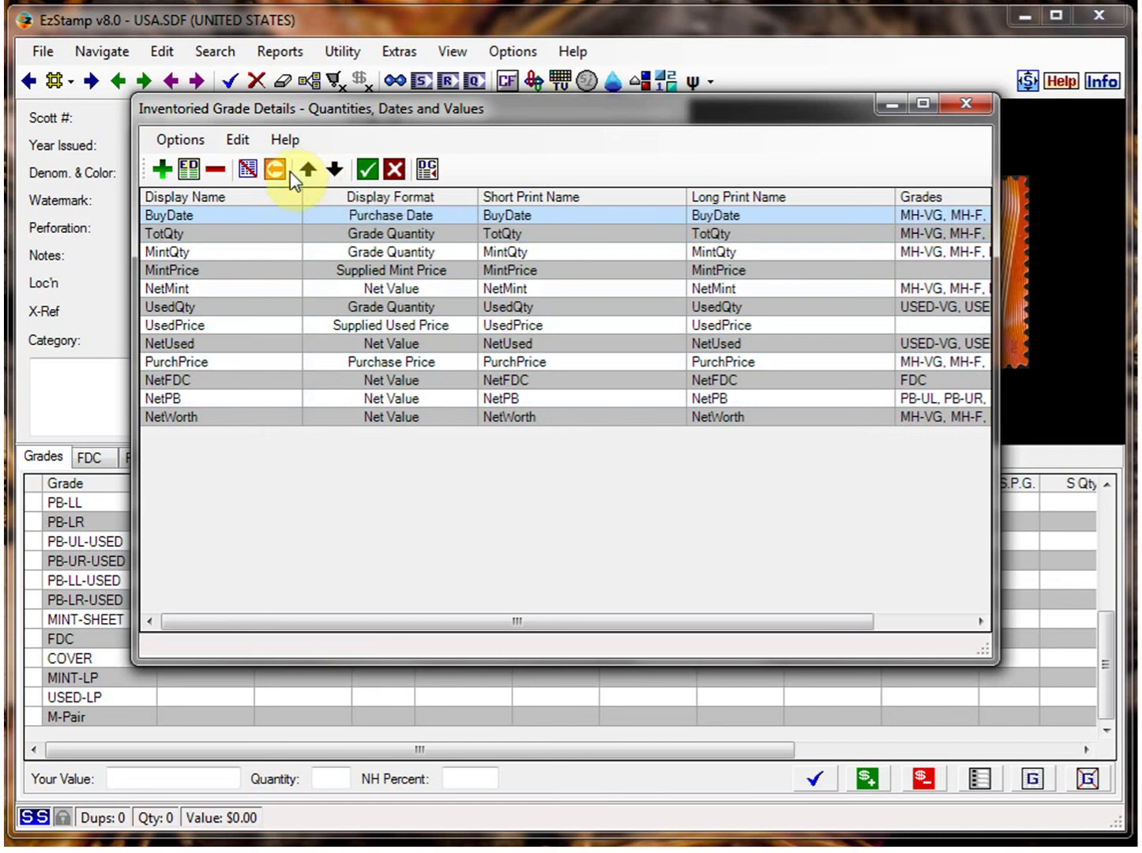
# Accept the grade and field settings, save the My Qstats2 profile, and exit the editor.
pyautogui.click(365, 168)
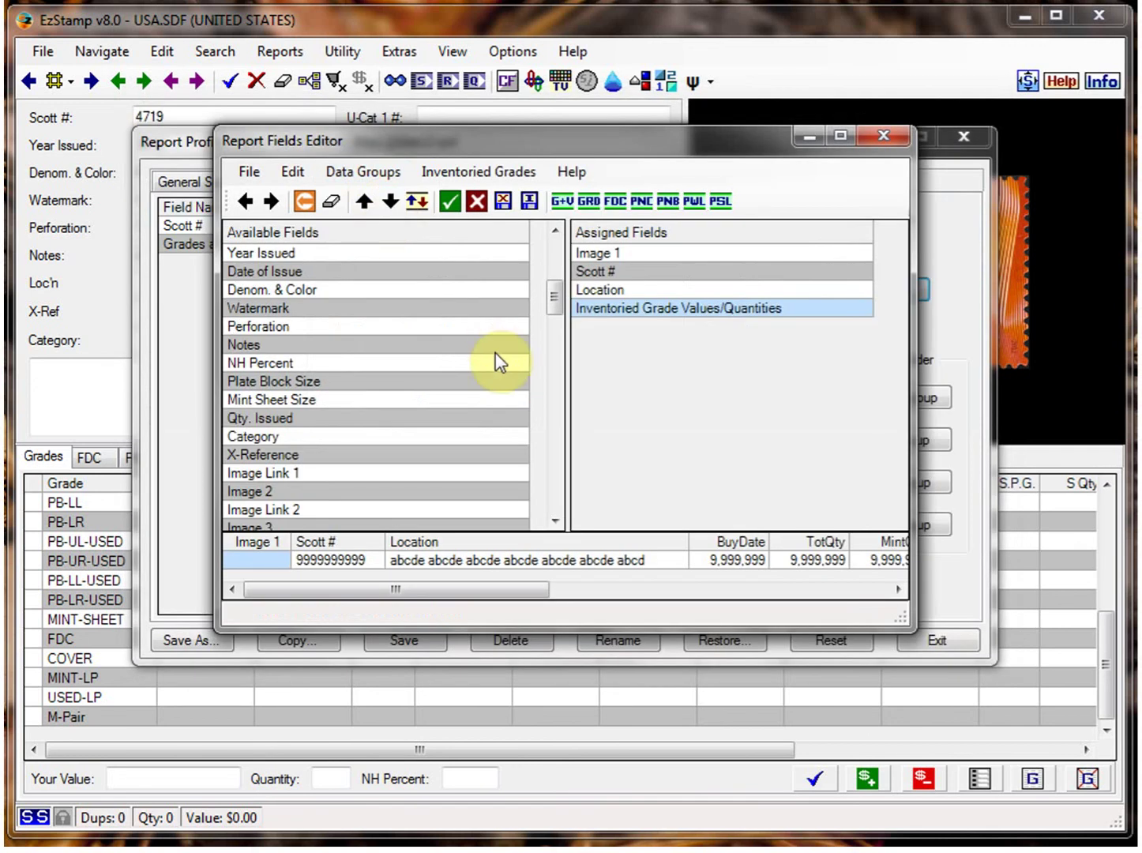
pyautogui.click(450, 203)
pyautogui.click(417, 640)
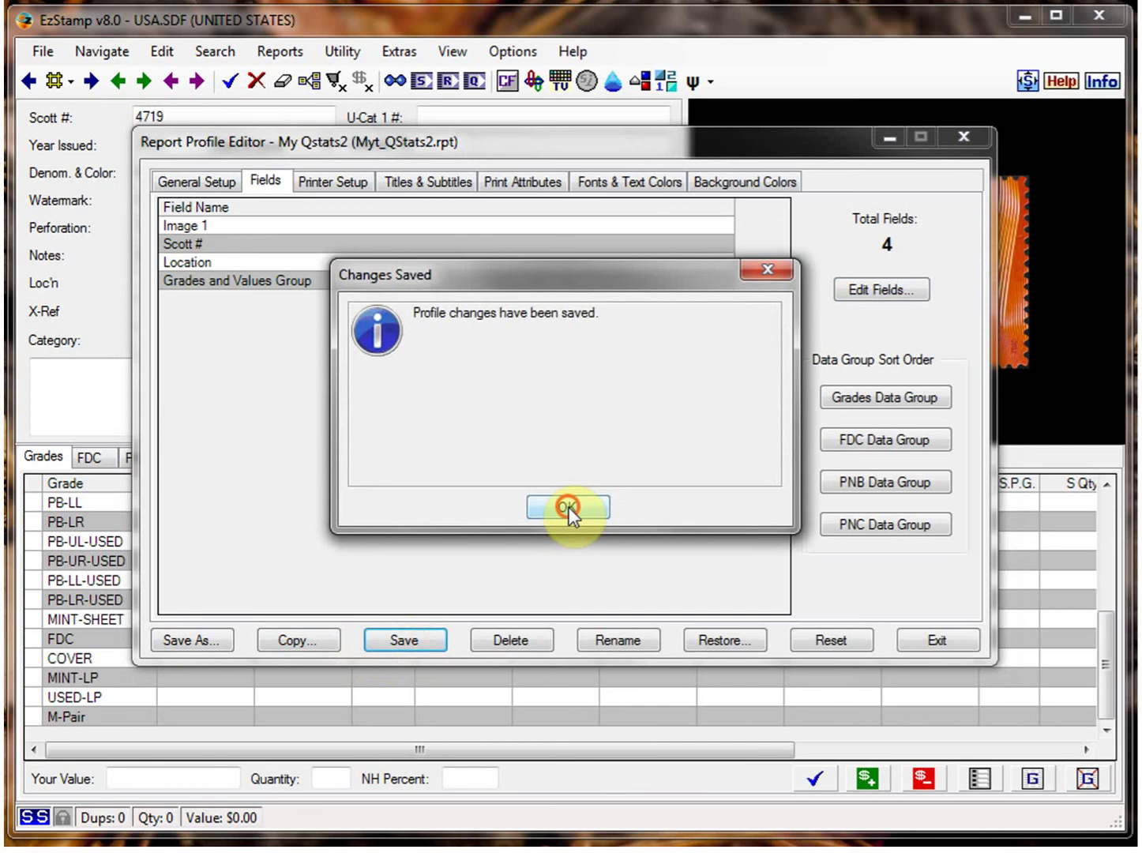
pyautogui.click(568, 507)
pyautogui.click(923, 641)
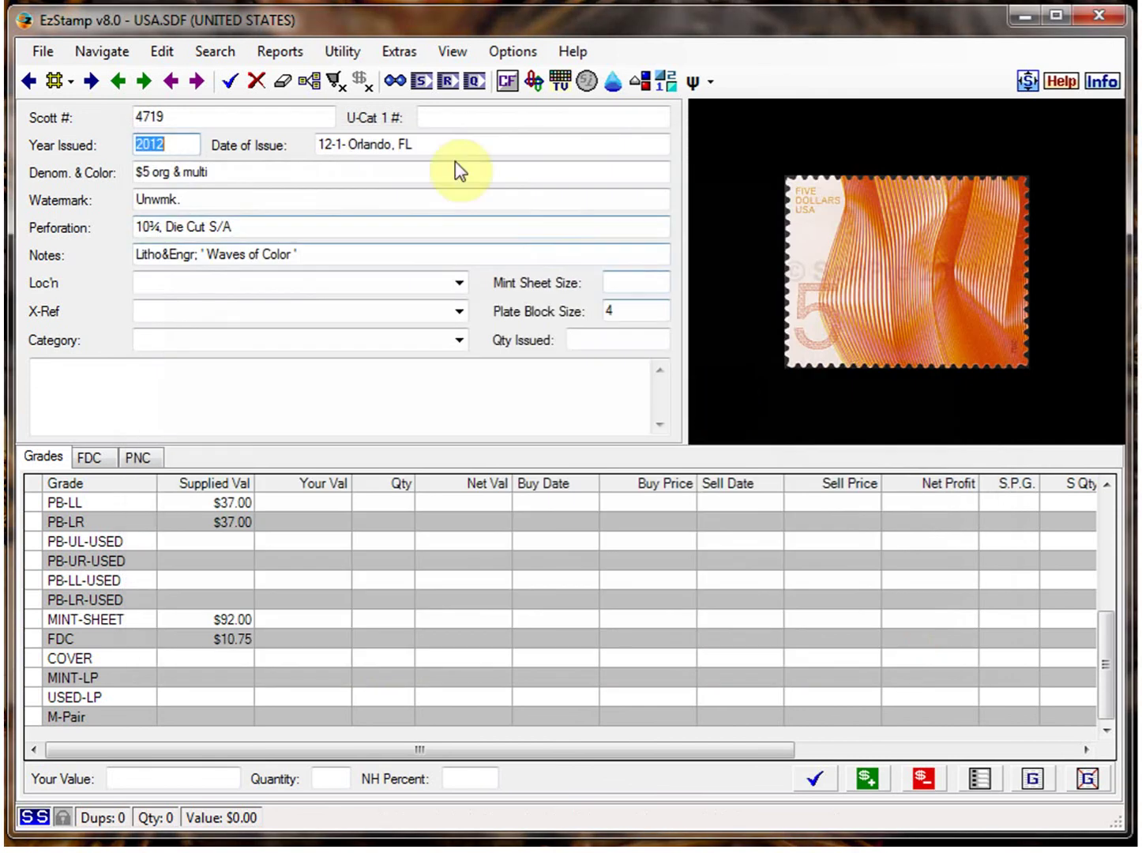
# Run Quick Stats 2 using the My Qstats2 profile, review the BuyDate dates, then close the viewer.
pyautogui.click(288, 55)
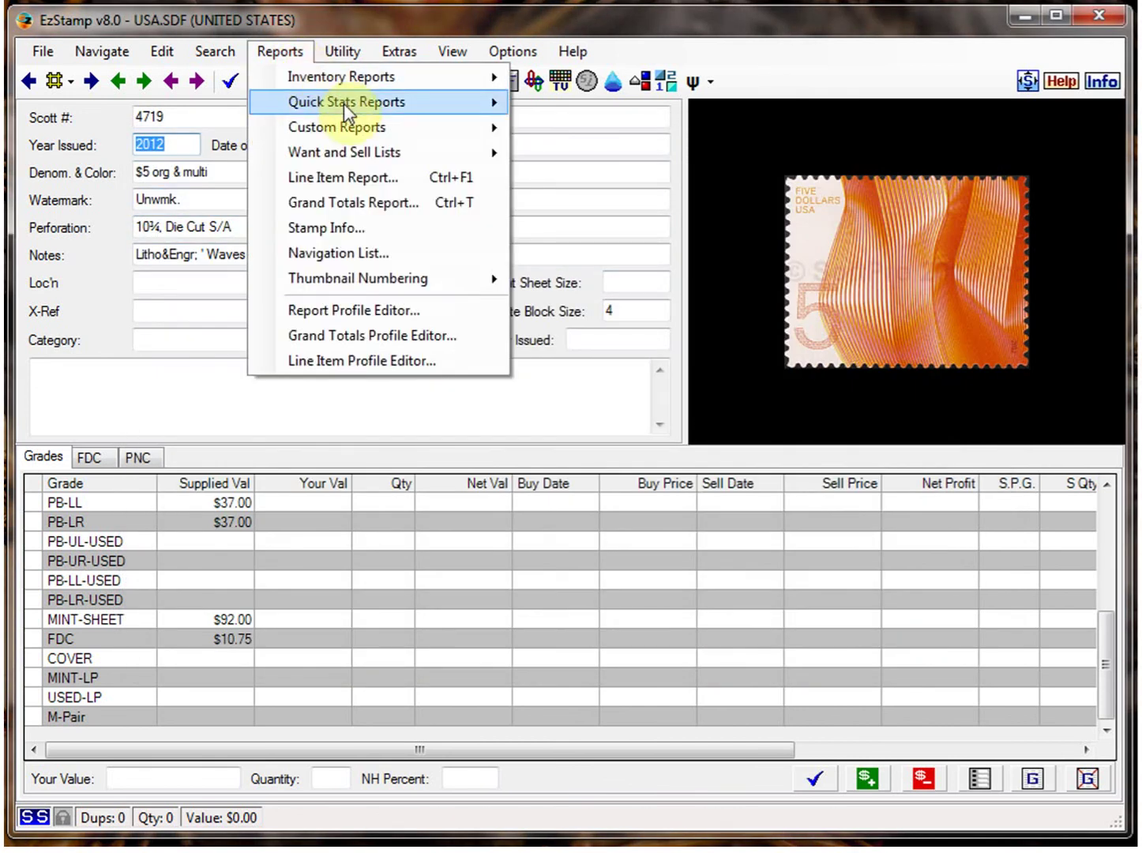
pyautogui.moveTo(346, 104)
pyautogui.click(569, 127)
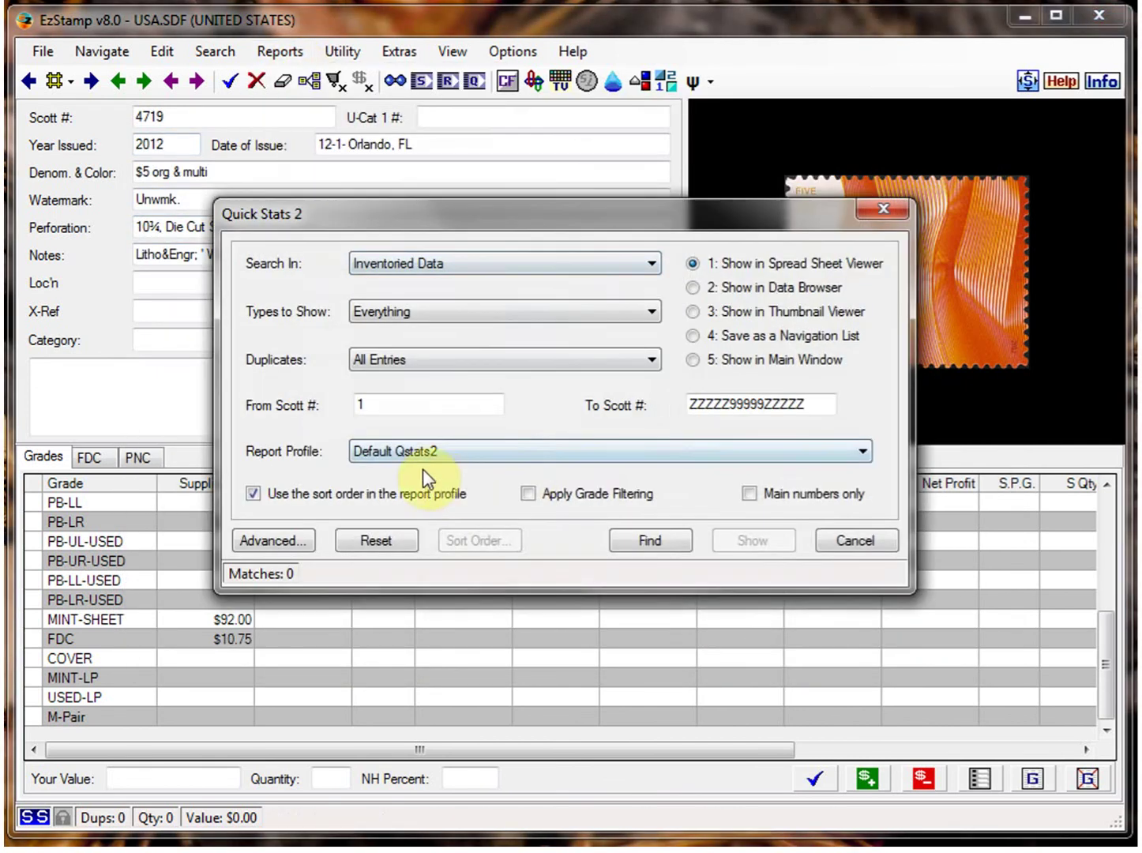
pyautogui.click(414, 456)
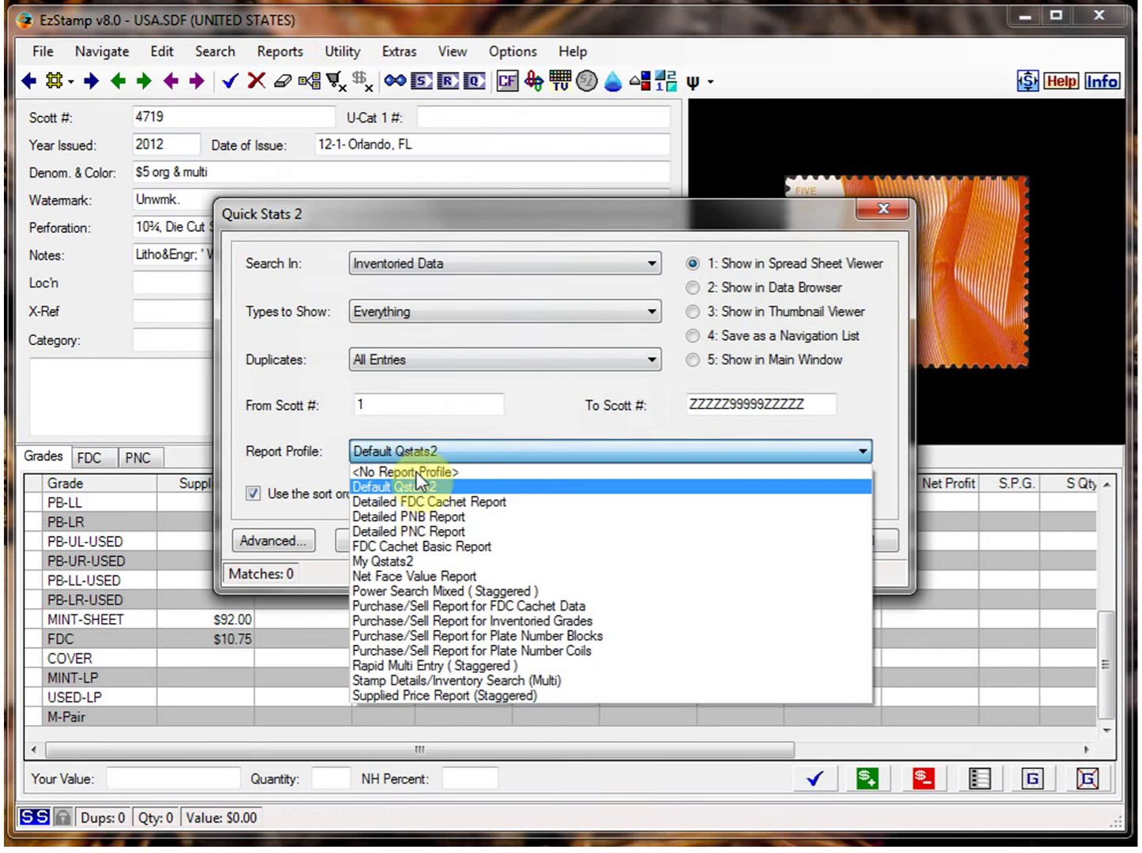
pyautogui.click(395, 561)
pyautogui.click(646, 543)
pyautogui.click(745, 544)
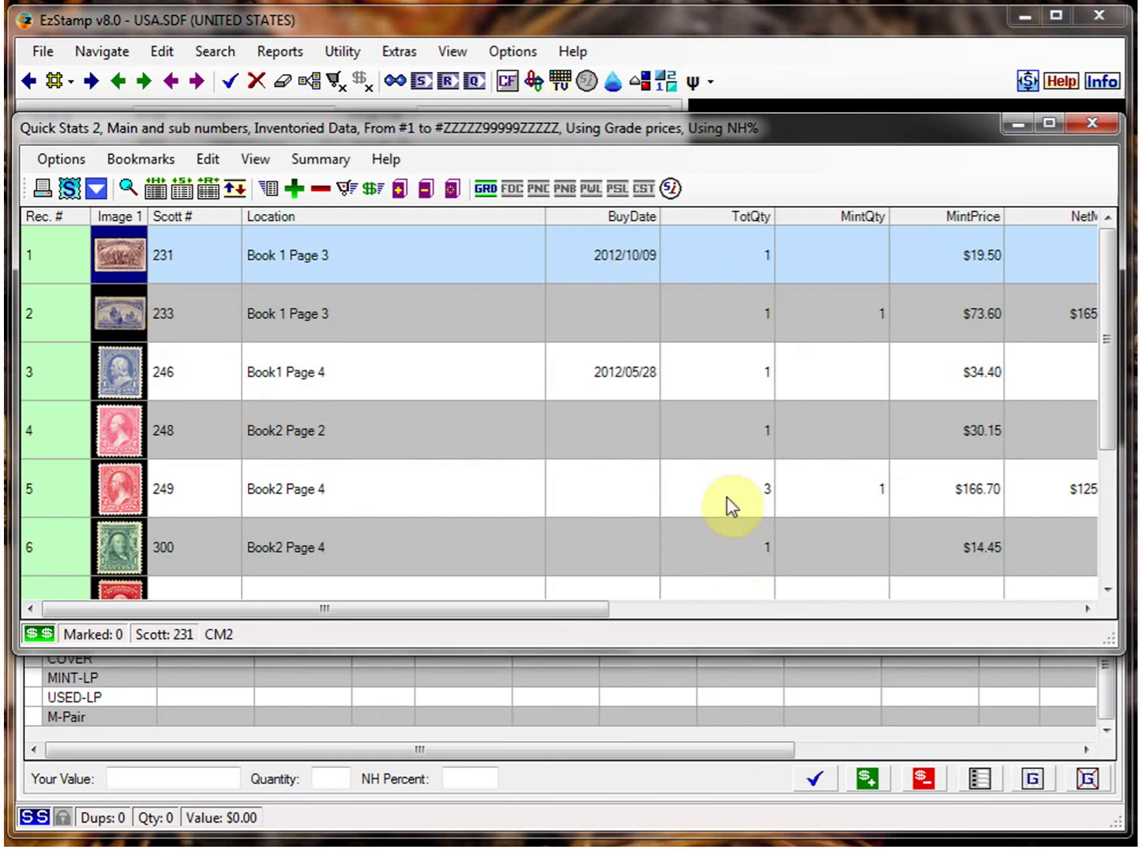
pyautogui.moveTo(585, 606); pyautogui.dragTo(1003, 679)
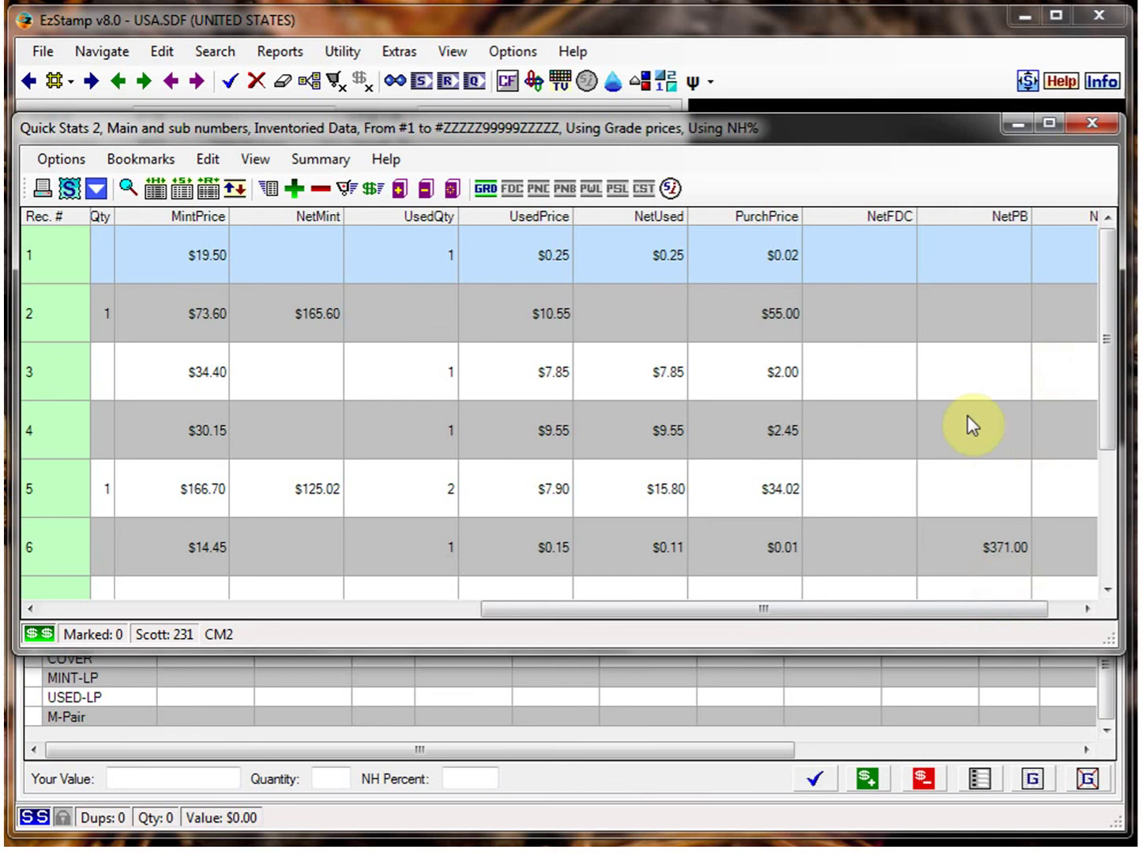
pyautogui.click(1094, 125)
# Open the Report Profile Editor's Fields tab and its field editor for a new profile.
pyautogui.click(285, 54)
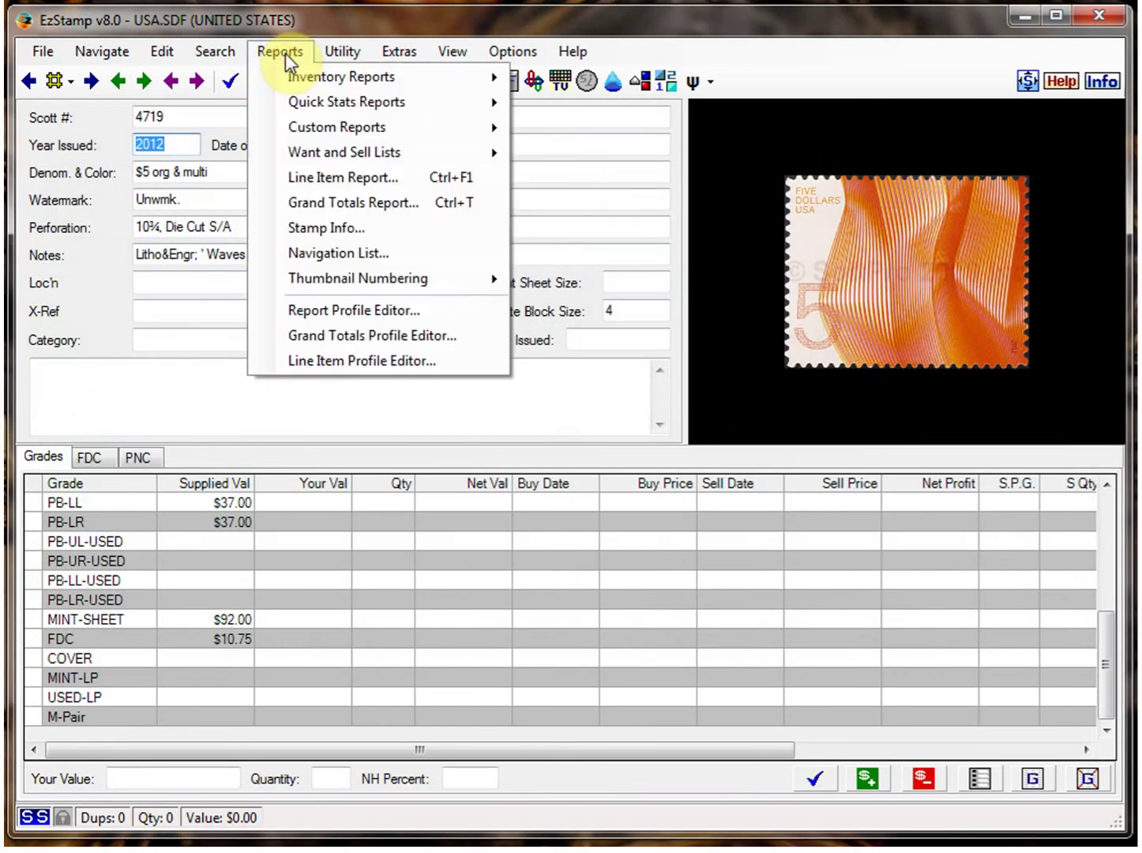
pyautogui.click(347, 310)
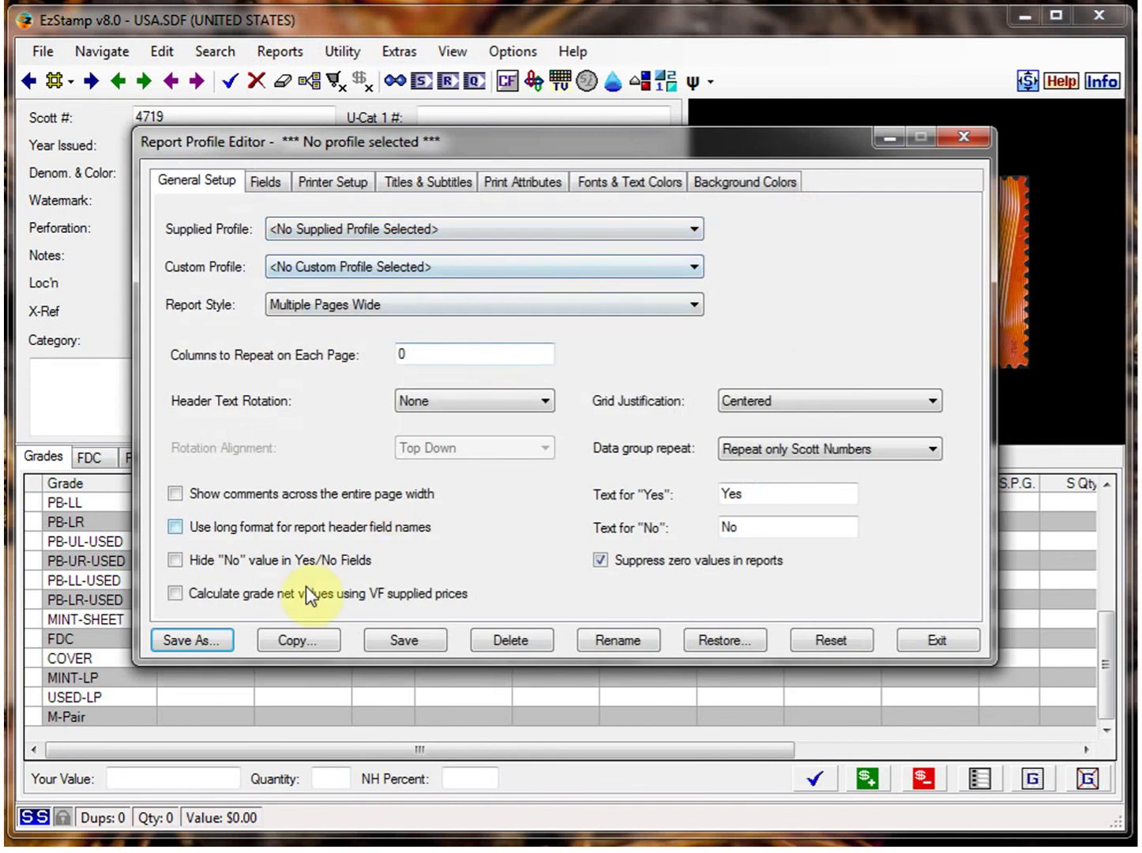
pyautogui.click(268, 183)
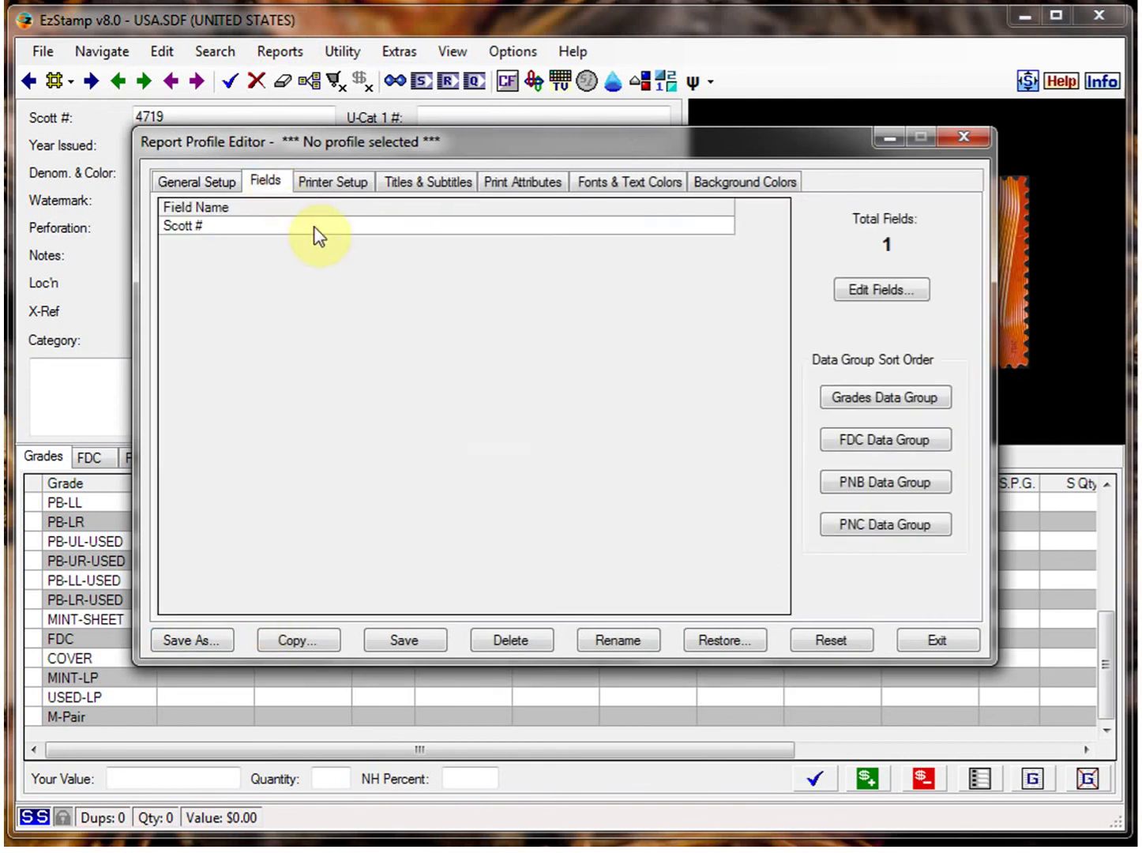
pyautogui.click(895, 290)
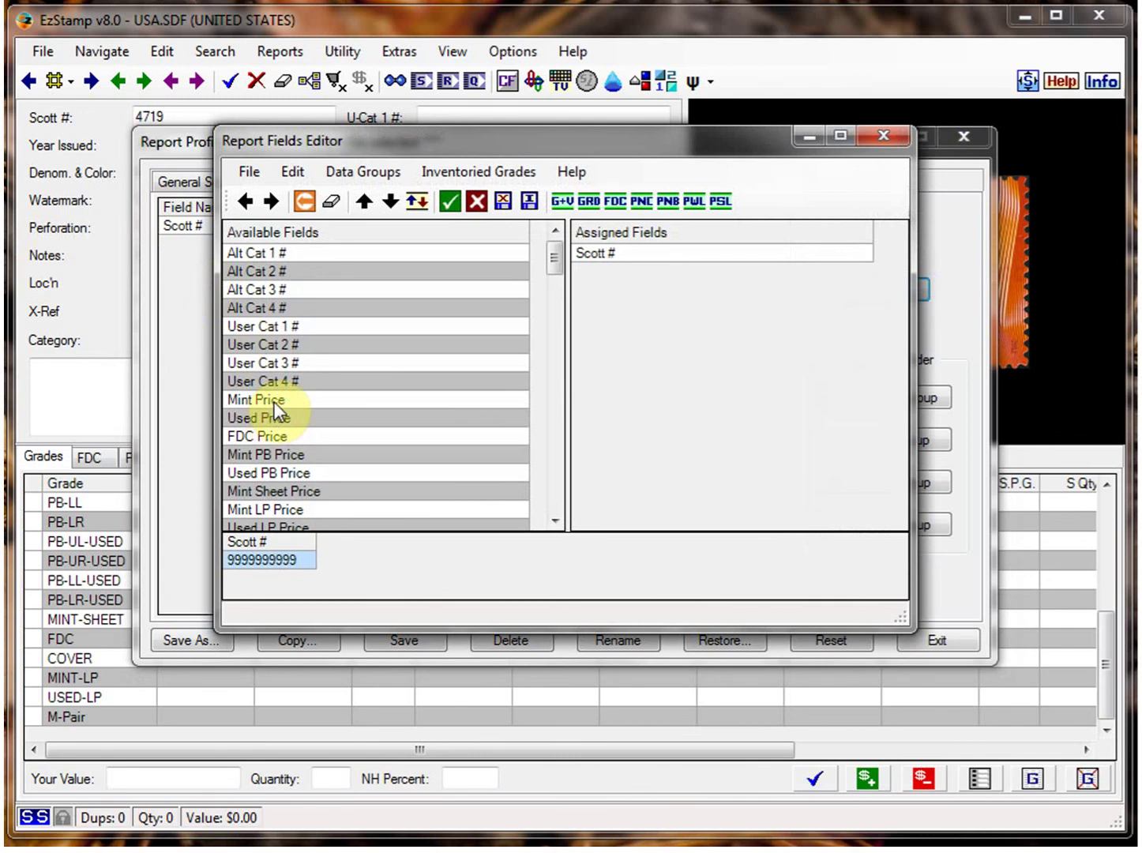
# Add Mint Price, Used Price and Year Issued after Scott # and accept the fields.
pyautogui.click(275, 401)
pyautogui.click(270, 201)
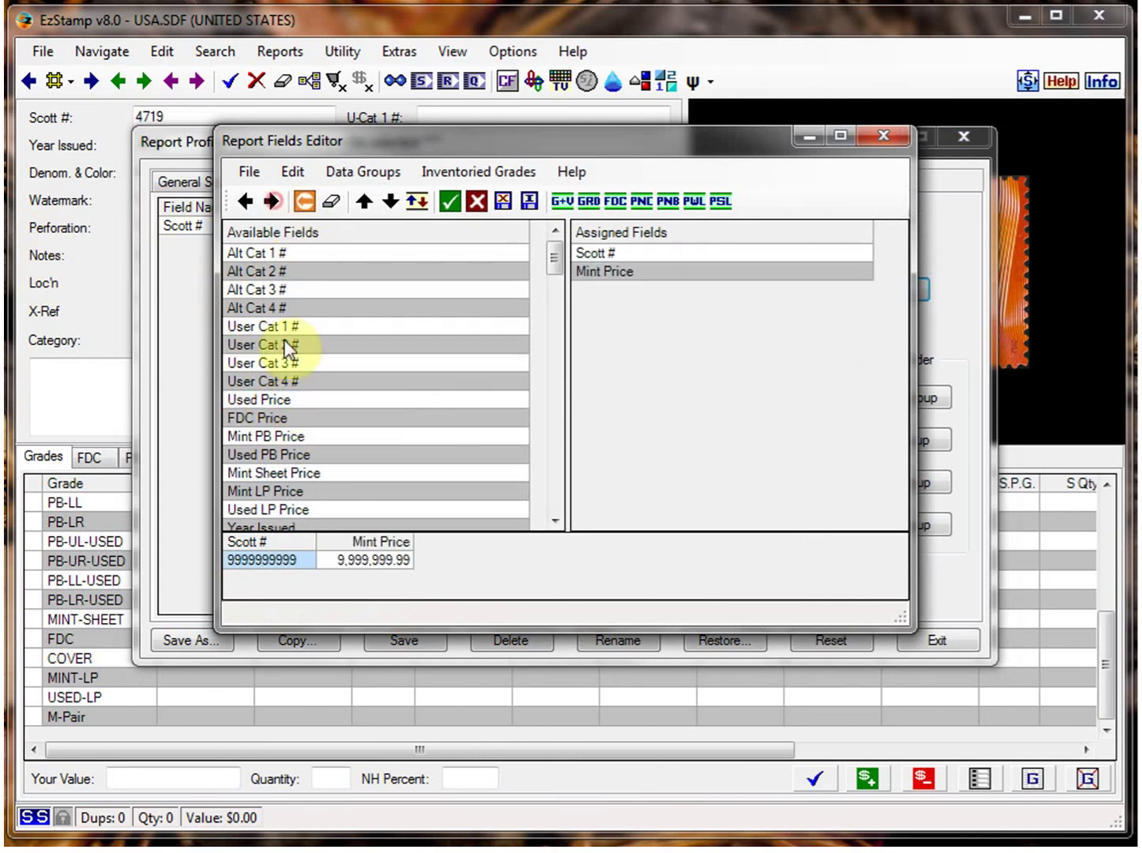
pyautogui.click(272, 400)
pyautogui.click(272, 203)
pyautogui.click(338, 511)
pyautogui.click(271, 202)
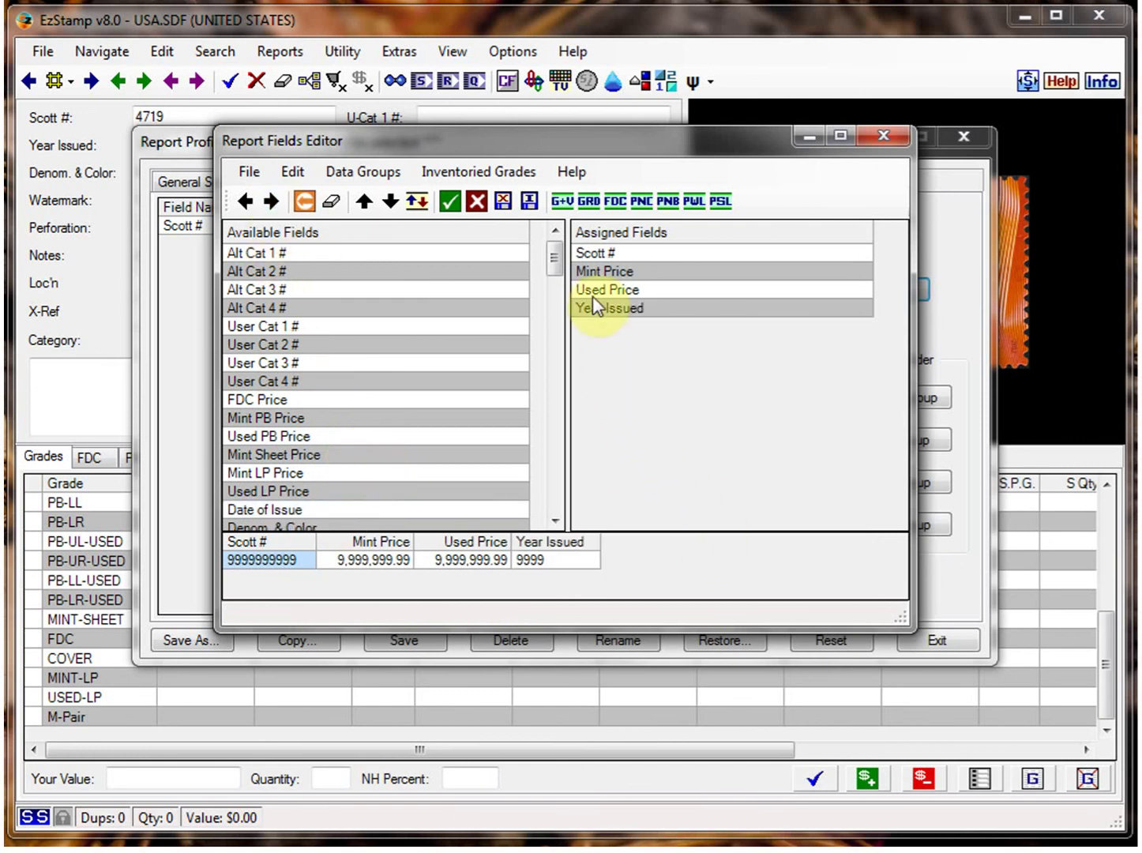
pyautogui.click(449, 202)
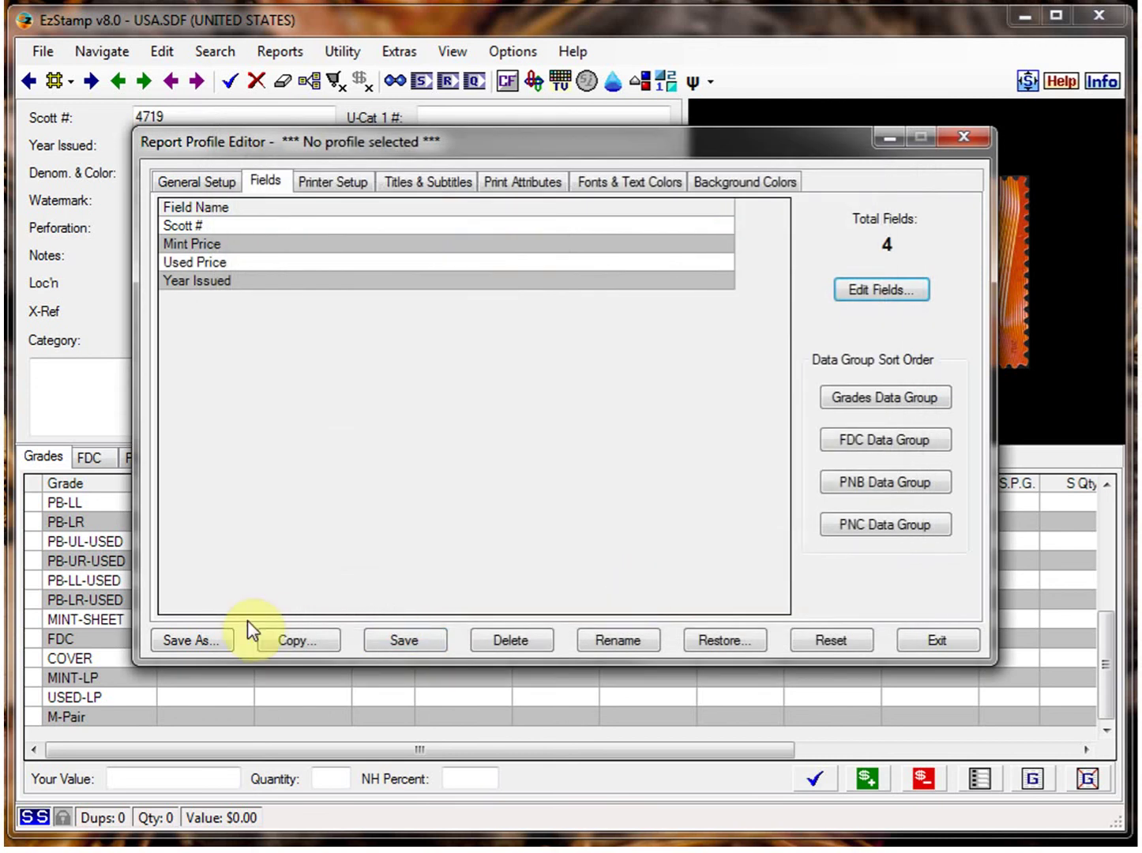